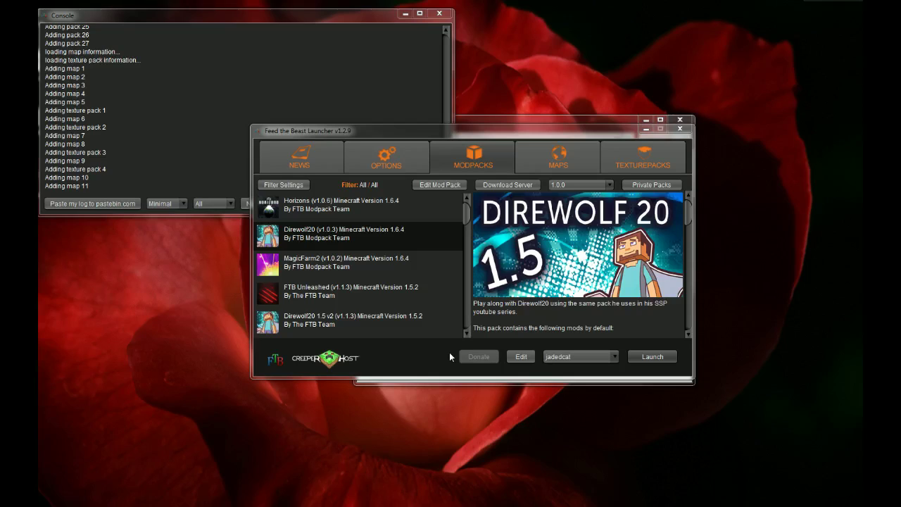
- Launch the Direwolf20 modpack in its Recommended version and close Minecraft once the main menu has loaded
{"action": "left_click", "coordinate": [609, 185]}
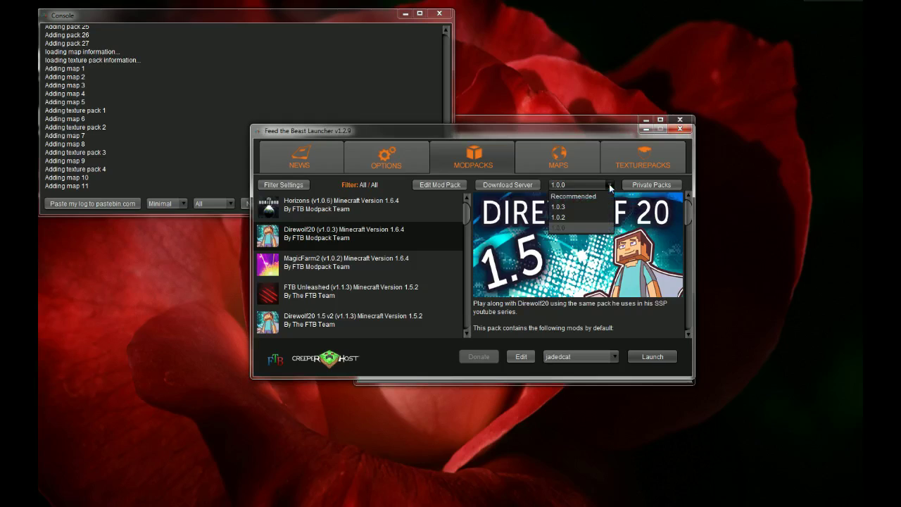
{"action": "left_click", "coordinate": [582, 197]}
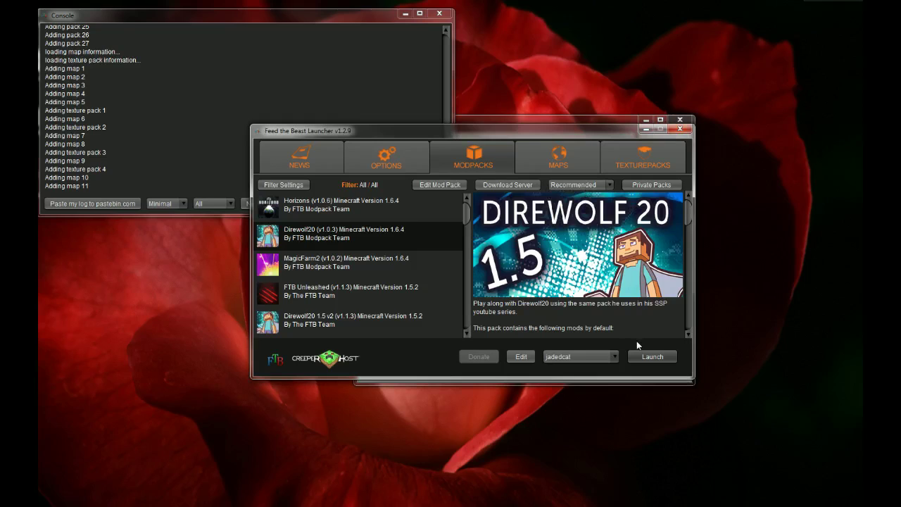
{"action": "left_click", "coordinate": [649, 357]}
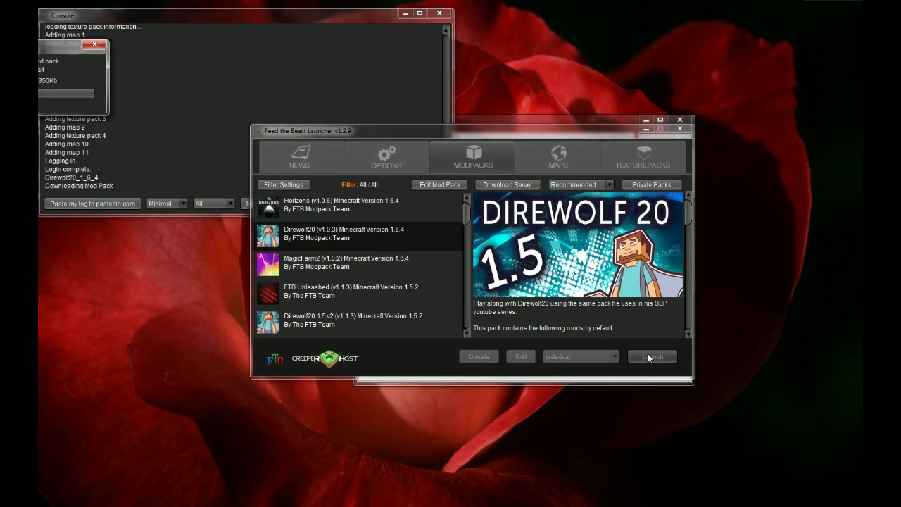
{"action": "left_click_drag", "start_coordinate": [53, 44], "coordinate": [291, 78]}
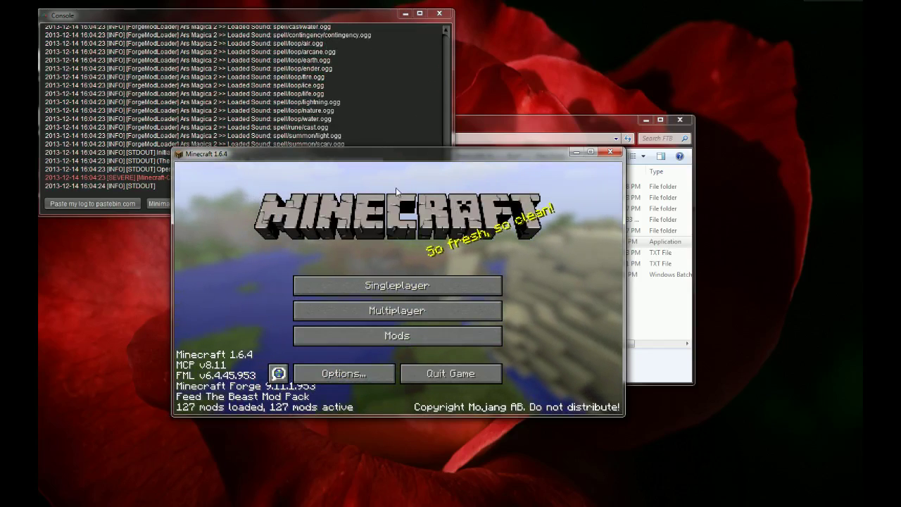
{"action": "left_click", "coordinate": [609, 154]}
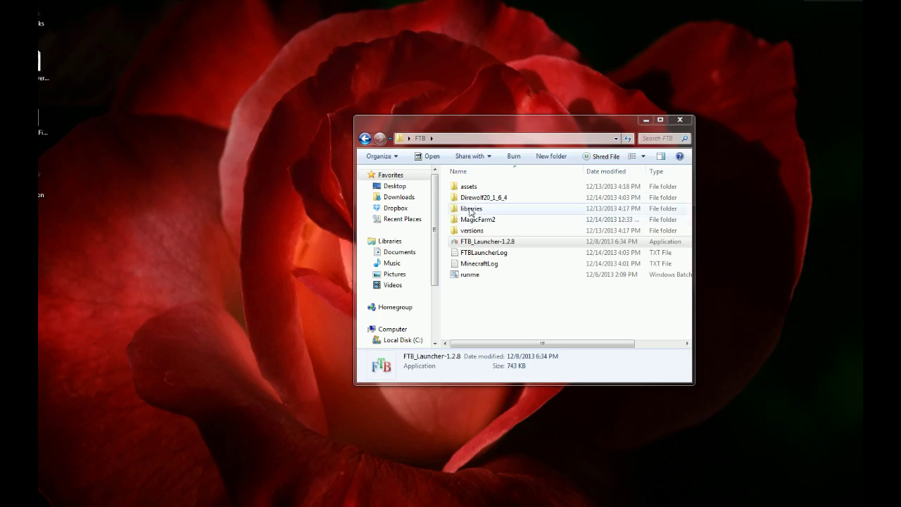
- Browse the installed mods in Direwolf20_1_6_4\minecraft\mods and open its 1.6.4 subfolder
{"action": "double_click", "coordinate": [481, 197]}
{"action": "double_click", "coordinate": [468, 186]}
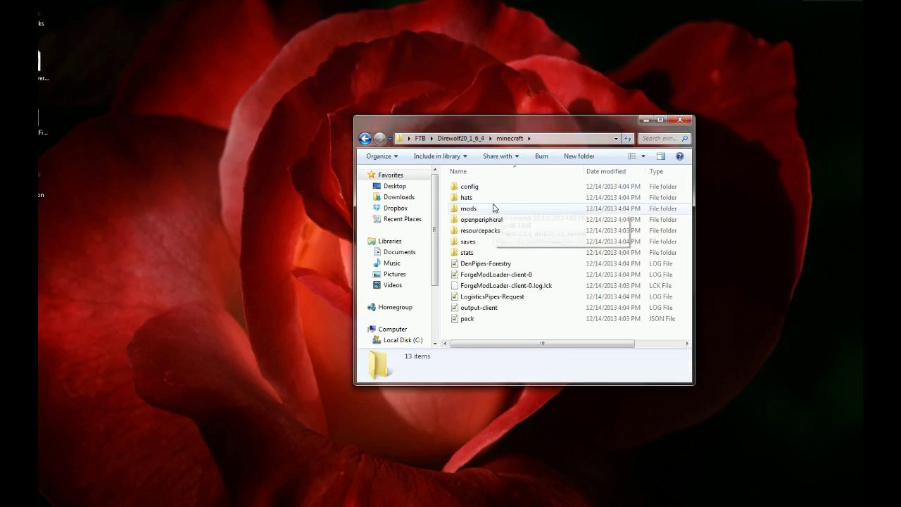
{"action": "double_click", "coordinate": [494, 208]}
{"action": "scroll", "coordinate": [523, 261], "scroll_direction": "down", "scroll_amount": 2}
{"action": "scroll", "coordinate": [523, 261], "scroll_direction": "down", "scroll_amount": 5}
{"action": "scroll", "coordinate": [527, 262], "scroll_direction": "up", "scroll_amount": 7}
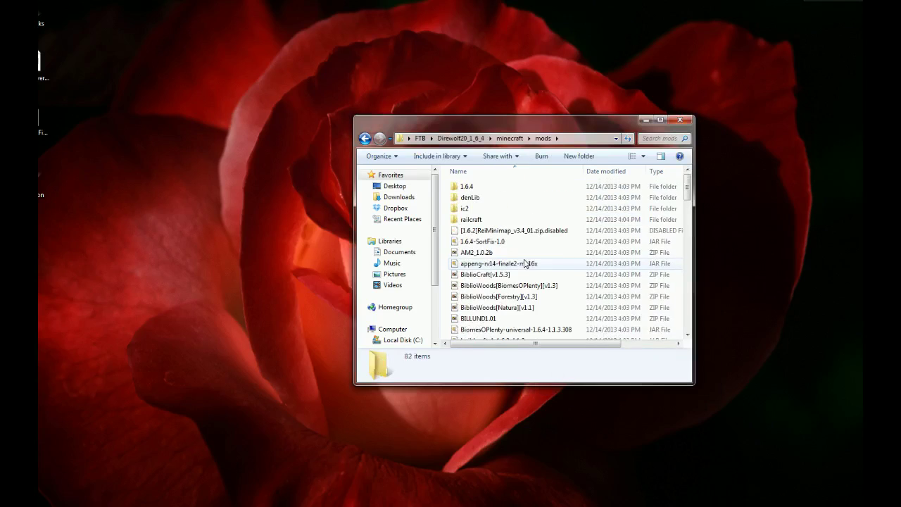
{"action": "double_click", "coordinate": [466, 186]}
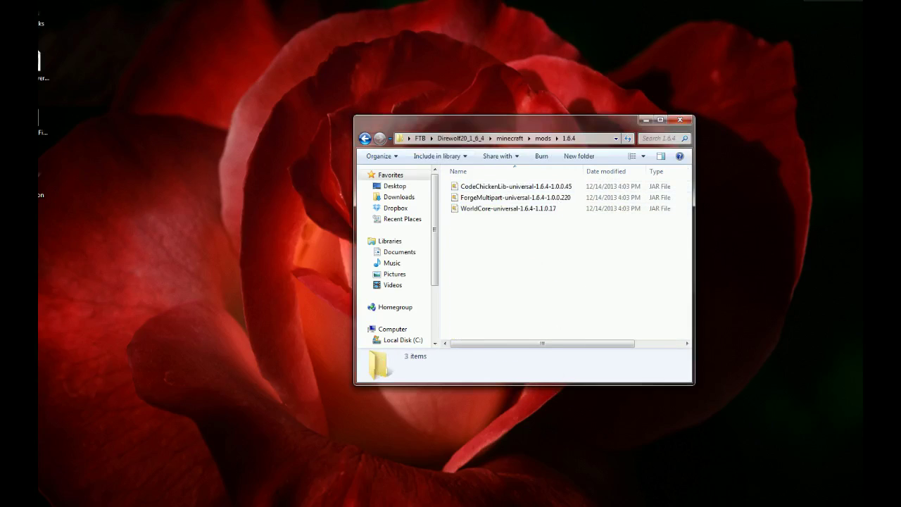
- Open the Direwolf20 client pack's minecraft\mods folder in FTB Packs, review its mod files to the end, and close that window
{"action": "double_click", "coordinate": [41, 21]}
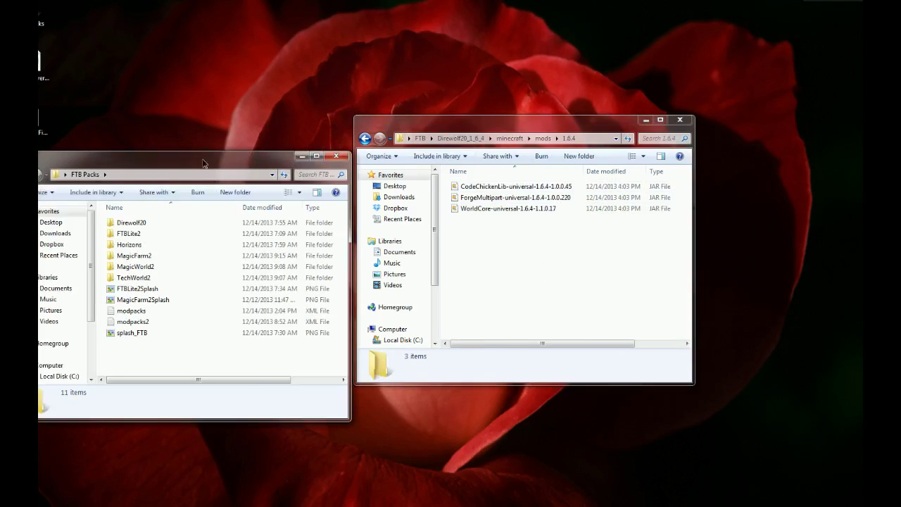
{"action": "left_click_drag", "start_coordinate": [221, 169], "coordinate": [501, 151]}
{"action": "double_click", "coordinate": [400, 204]}
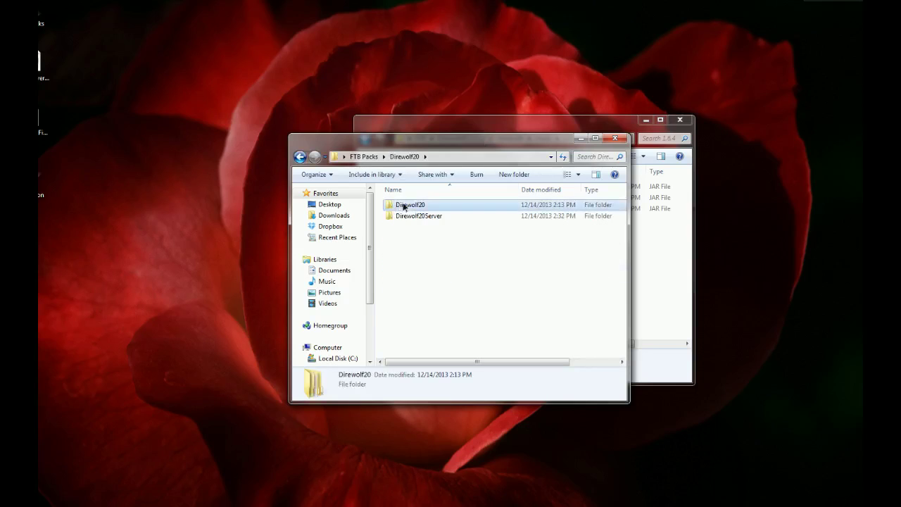
{"action": "double_click", "coordinate": [400, 204]}
{"action": "left_click", "coordinate": [409, 216]}
{"action": "double_click", "coordinate": [408, 216]}
{"action": "double_click", "coordinate": [412, 217]}
{"action": "scroll", "coordinate": [470, 254], "scroll_direction": "down", "scroll_amount": 3}
{"action": "scroll", "coordinate": [471, 254], "scroll_direction": "down", "scroll_amount": 2}
{"action": "scroll", "coordinate": [471, 254], "scroll_direction": "down", "scroll_amount": 12}
{"action": "scroll", "coordinate": [472, 254], "scroll_direction": "down", "scroll_amount": 6}
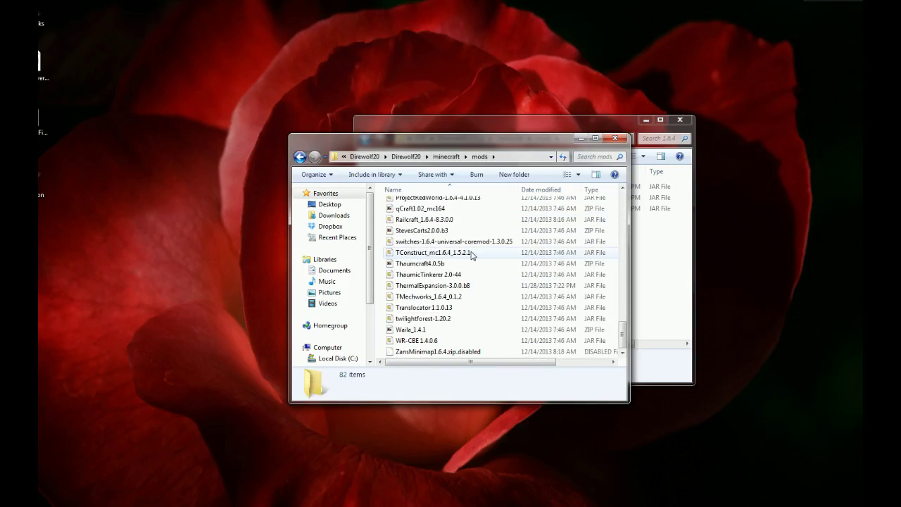
{"action": "left_click", "coordinate": [621, 140]}
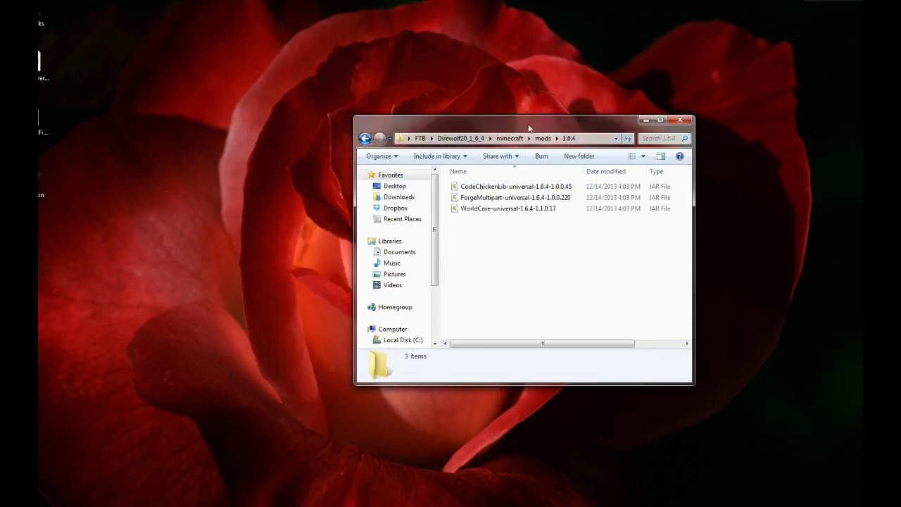
- Go back to the FTB folder, start FTB_Launcher-1.2.8, and launch the Direwolf20 modpack with version 1.0.0
{"action": "left_click", "coordinate": [420, 139]}
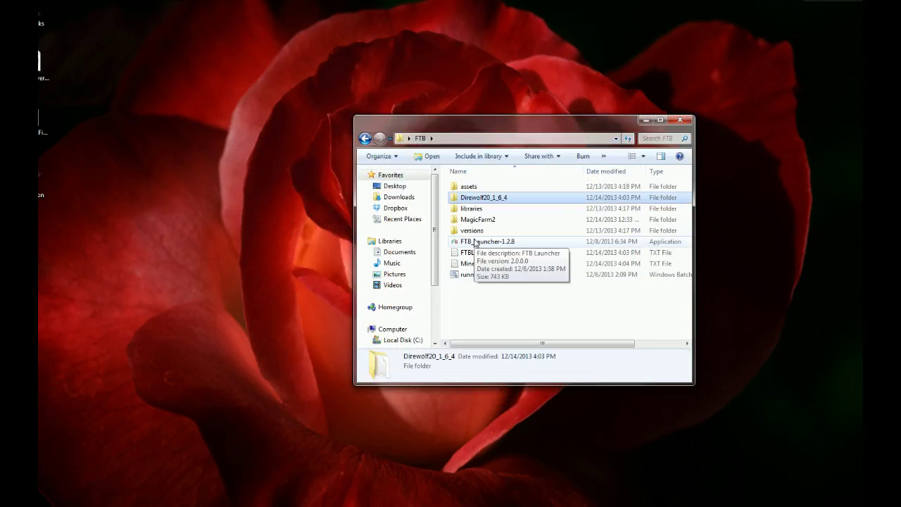
{"action": "double_click", "coordinate": [475, 243]}
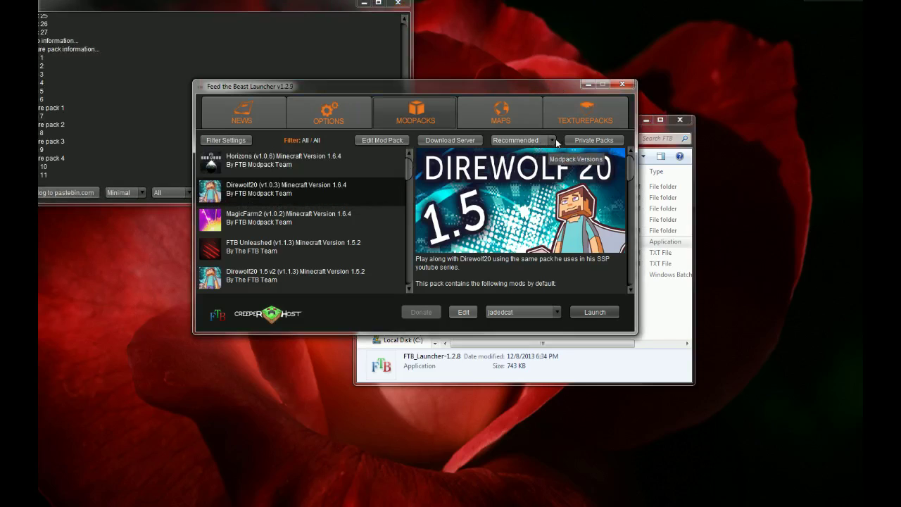
{"action": "left_click", "coordinate": [552, 142]}
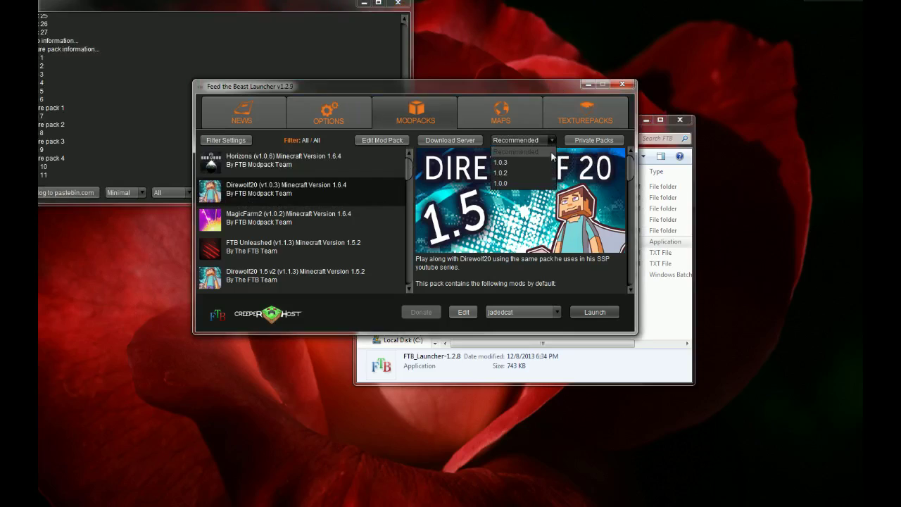
{"action": "left_click", "coordinate": [501, 181]}
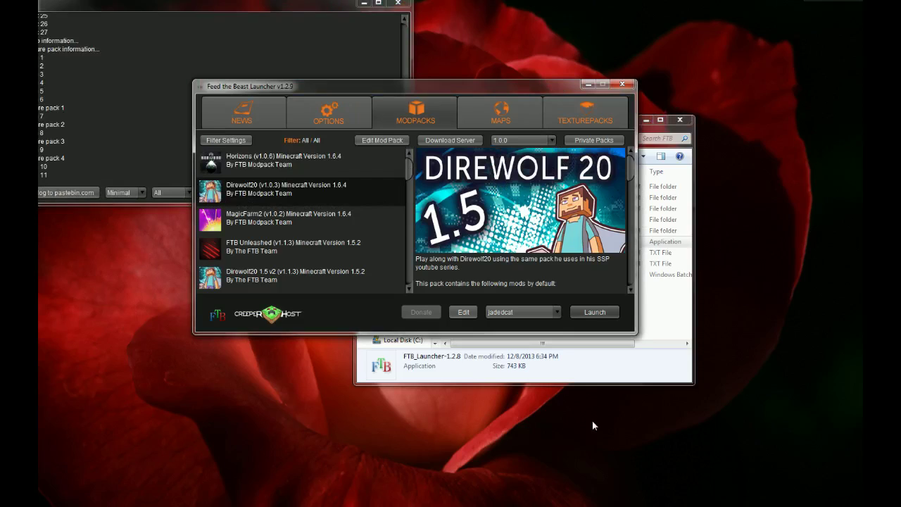
{"action": "left_click", "coordinate": [582, 310]}
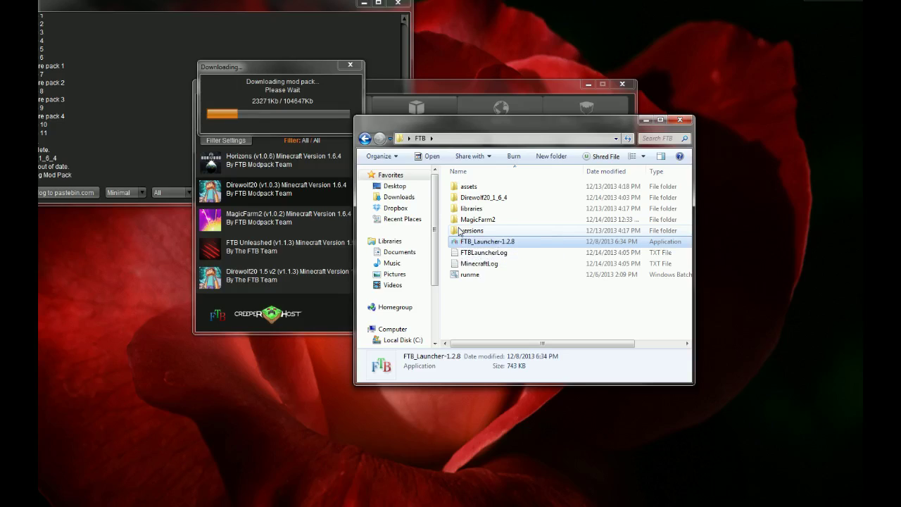
- Bring up the Windows Run dialog and move it over the FTB folder window
{"action": "key", "text": "super"}
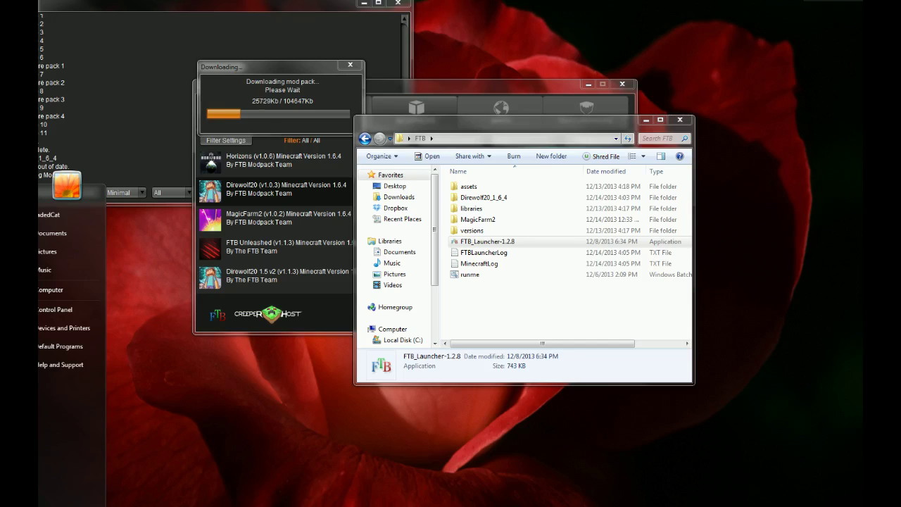
{"action": "type", "text": "java"}
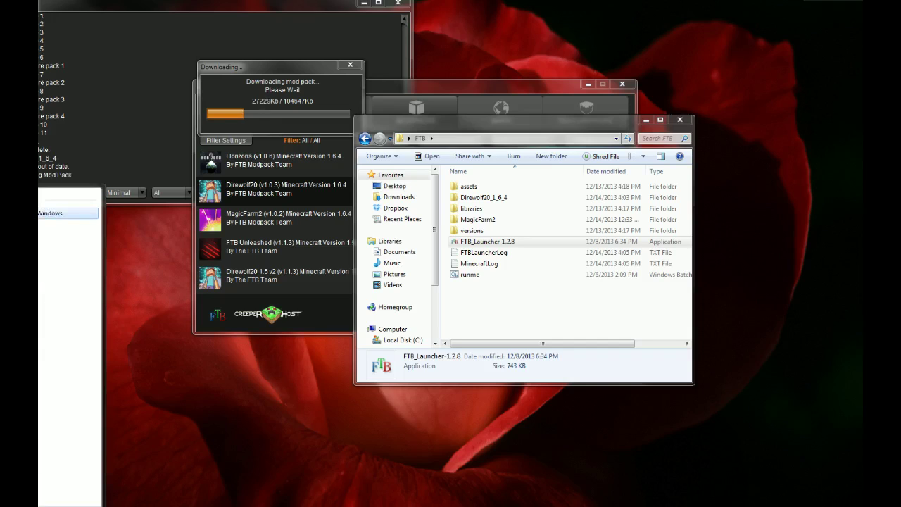
{"action": "key", "text": "Escape"}
{"action": "type", "text": "run"}
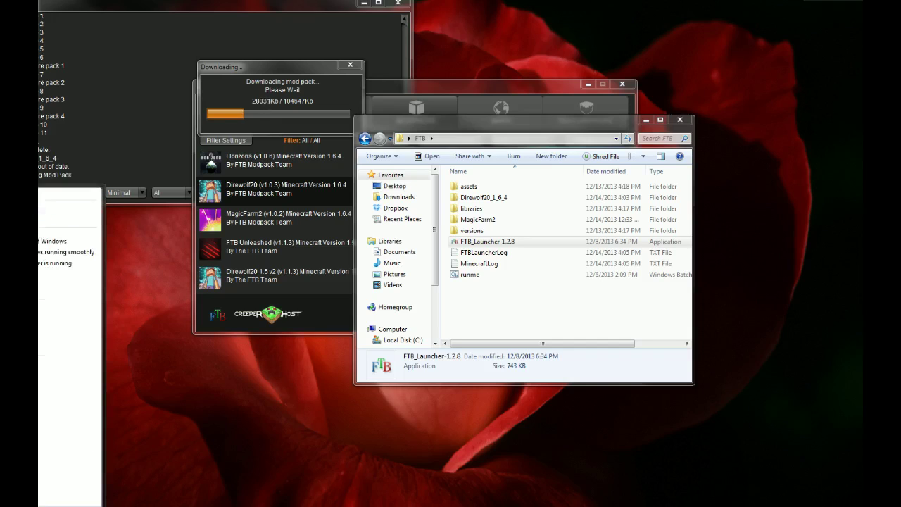
{"action": "key", "text": "Return"}
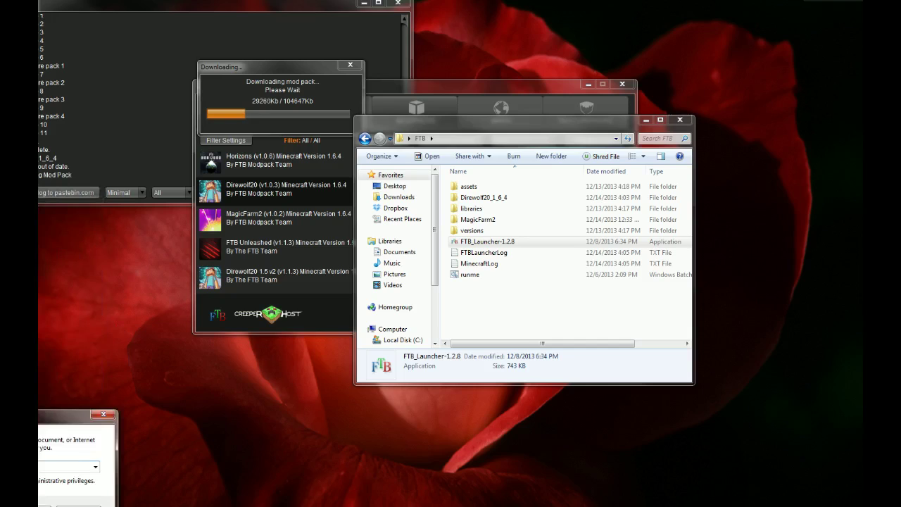
{"action": "left_click_drag", "start_coordinate": [42, 417], "coordinate": [469, 207]}
- Open the AppData\Roaming folder through the Run dialog and close its window after viewing it
{"action": "type", "text": "appdata"}
{"action": "left_click", "coordinate": [426, 299]}
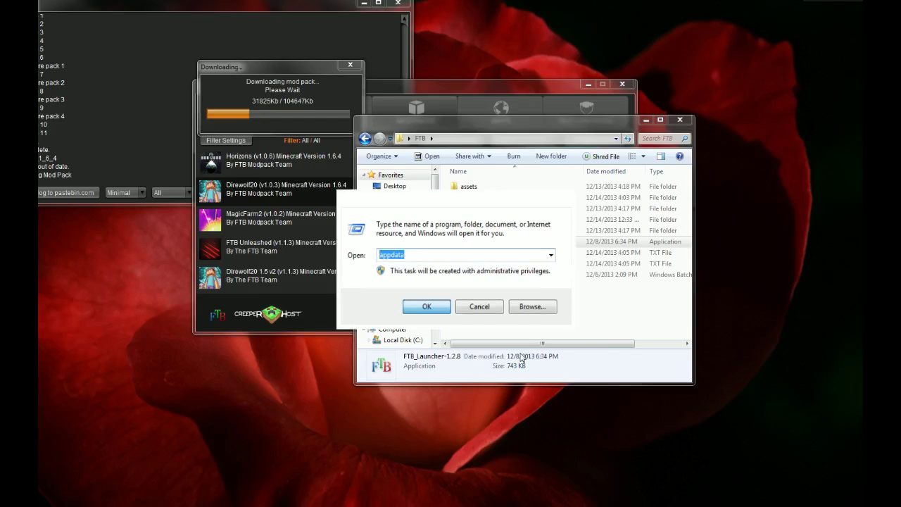
{"action": "key", "text": "Down"}
{"action": "key", "text": "Down"}
{"action": "key", "text": "Down"}
{"action": "key", "text": "Return"}
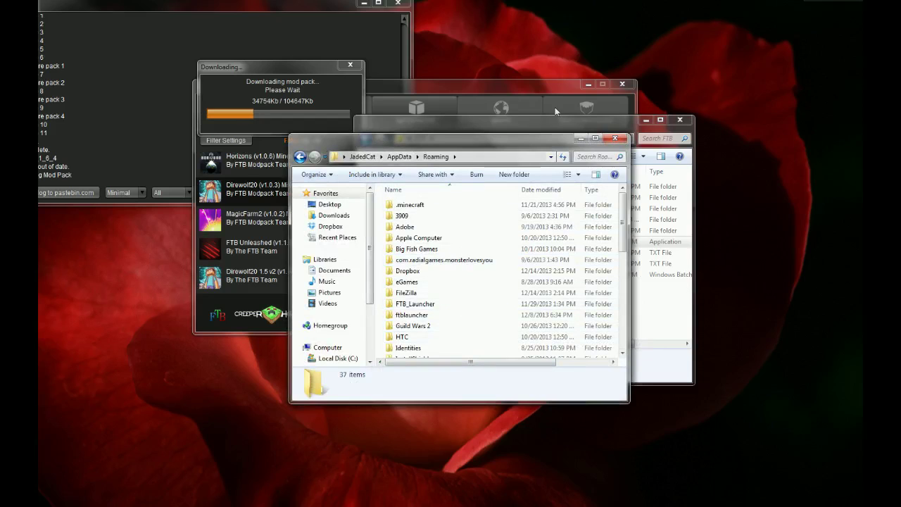
{"action": "left_click", "coordinate": [612, 140]}
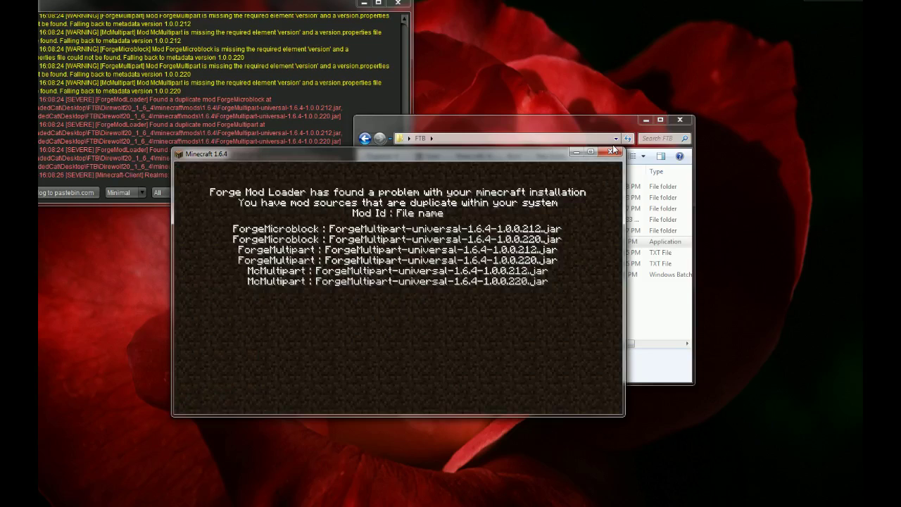
- Close the Minecraft error window and open Direwolf20_1_6_4\minecraft\mods\1.6.4 to check for duplicate mod files
{"action": "left_click", "coordinate": [611, 151]}
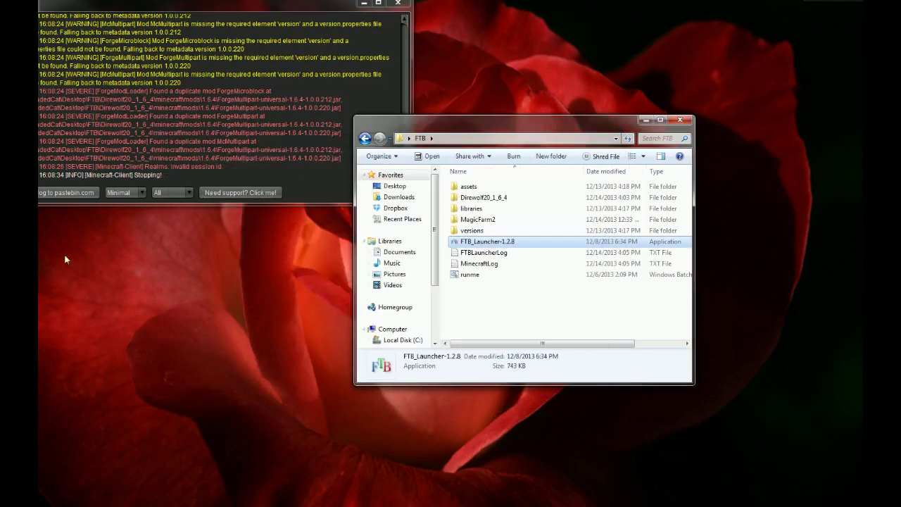
{"action": "double_click", "coordinate": [484, 198]}
{"action": "double_click", "coordinate": [473, 184]}
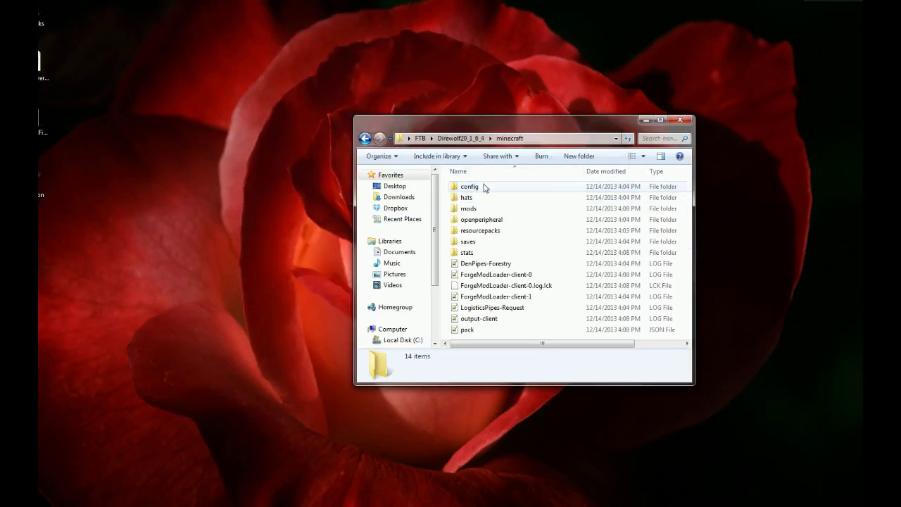
{"action": "double_click", "coordinate": [484, 208]}
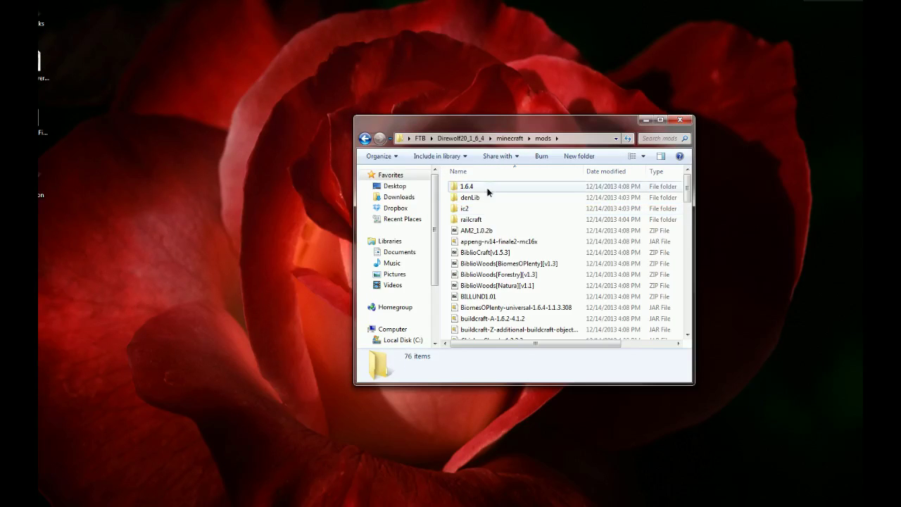
{"action": "double_click", "coordinate": [487, 188]}
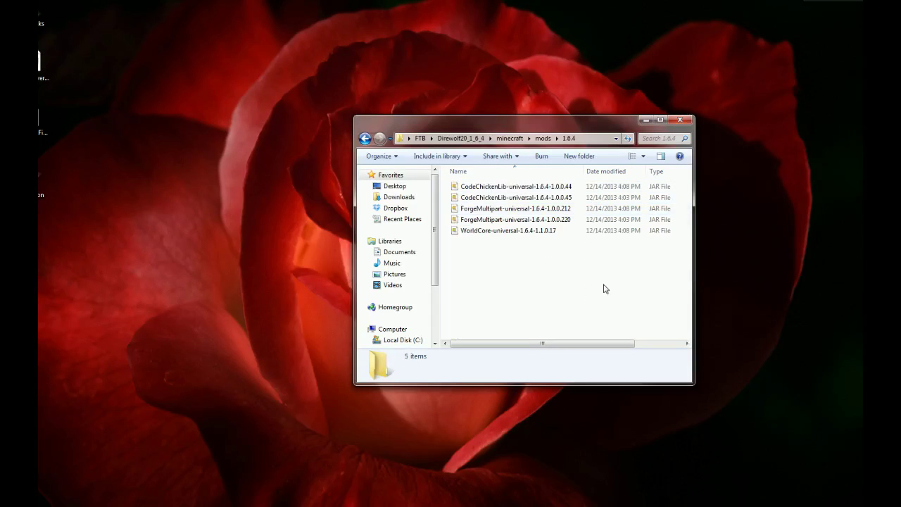
- Return to the parent mods folder and read through the whole list of mod files
{"action": "left_click", "coordinate": [539, 139]}
{"action": "scroll", "coordinate": [556, 241], "scroll_direction": "down", "scroll_amount": 5}
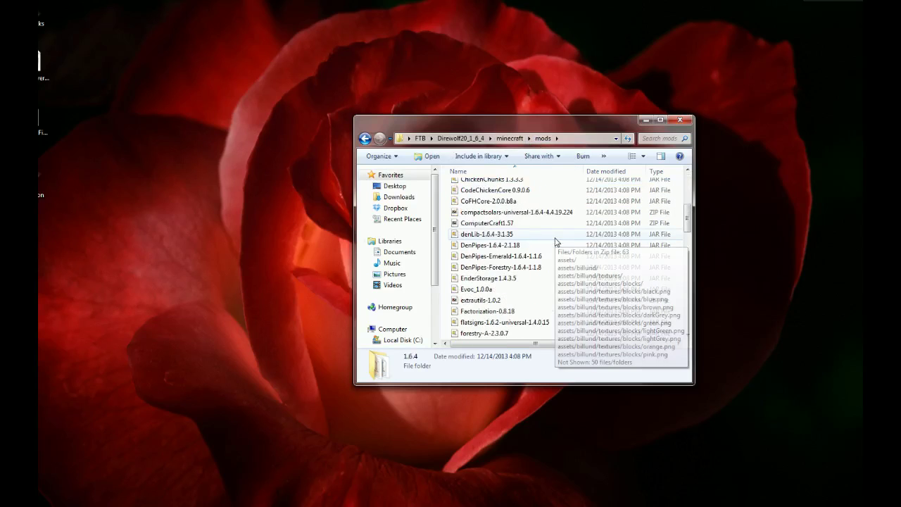
{"action": "scroll", "coordinate": [555, 241], "scroll_direction": "down", "scroll_amount": 12}
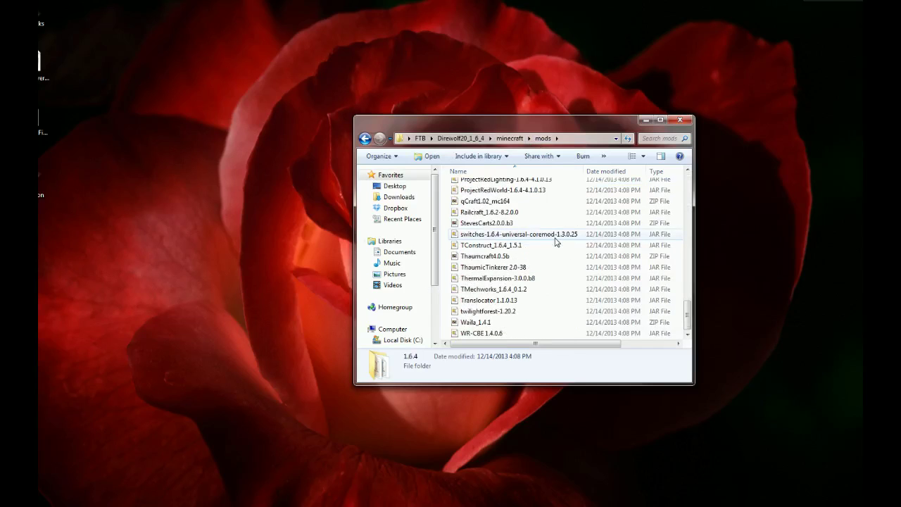
{"action": "scroll", "coordinate": [556, 242], "scroll_direction": "up", "scroll_amount": 15}
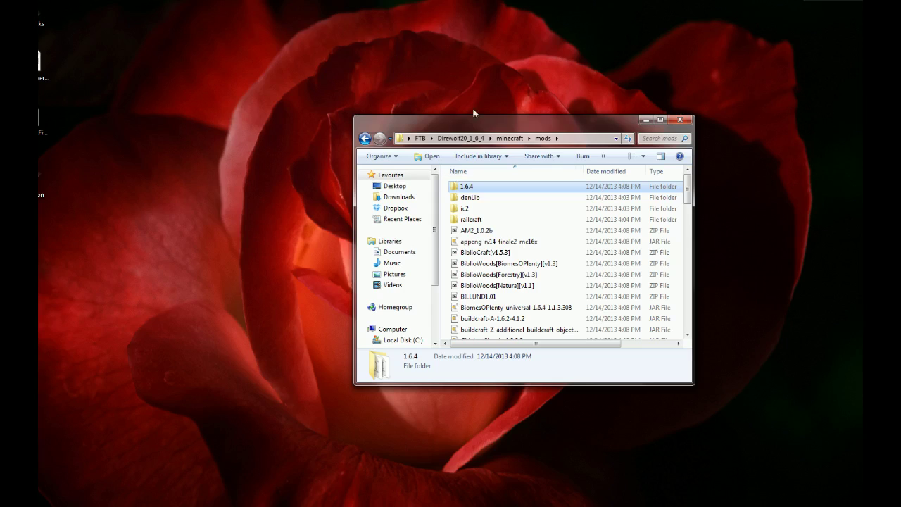
- Return to the FTB folder, retrace the path to Direwolf20_1_6_4\minecraft\mods\1.6.4, and select CodeChickenLib-universal-1.6.4-1.0.0.44
{"action": "left_click", "coordinate": [502, 140]}
{"action": "left_click", "coordinate": [421, 138]}
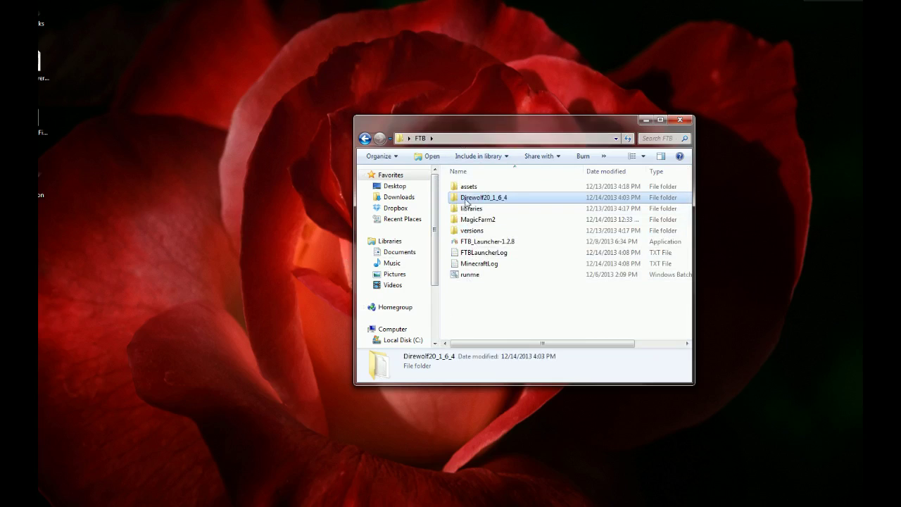
{"action": "double_click", "coordinate": [466, 200]}
{"action": "left_click", "coordinate": [467, 188]}
{"action": "double_click", "coordinate": [467, 188]}
{"action": "left_click", "coordinate": [471, 187]}
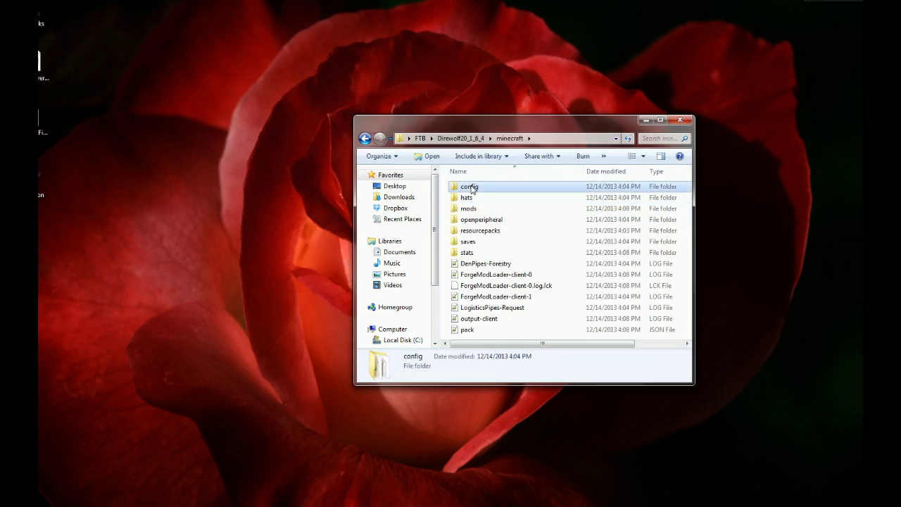
{"action": "double_click", "coordinate": [470, 209]}
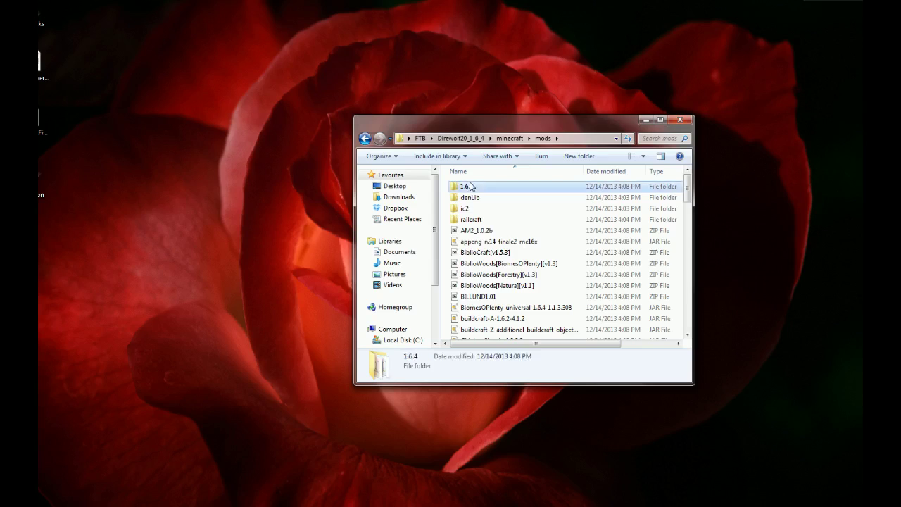
{"action": "double_click", "coordinate": [470, 186]}
{"action": "left_click", "coordinate": [486, 187]}
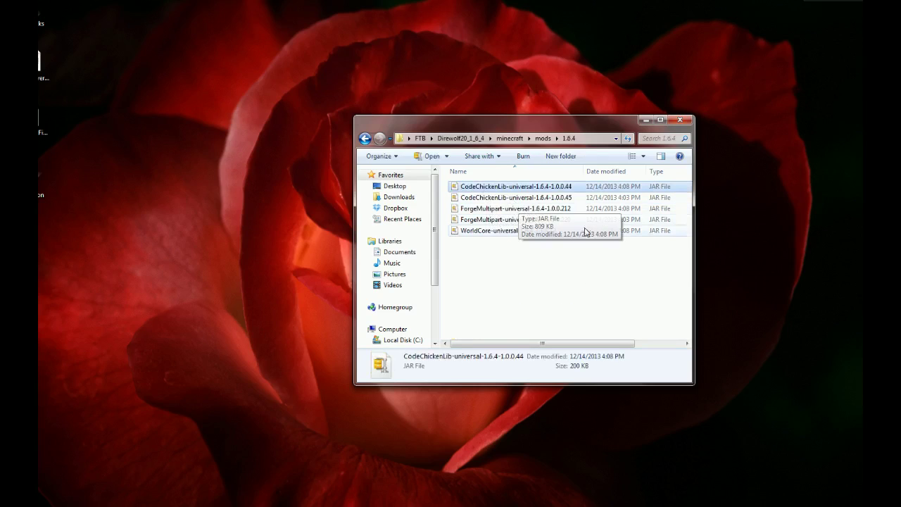
- Delete the duplicate files CodeChickenLib-universal-1.6.4-1.0.0.44 and ForgeMultipart-universal-1.6.4-1.0.0.212 from the 1.6.4 mods folder
{"action": "left_click", "coordinate": [571, 210], "text": "ctrl"}
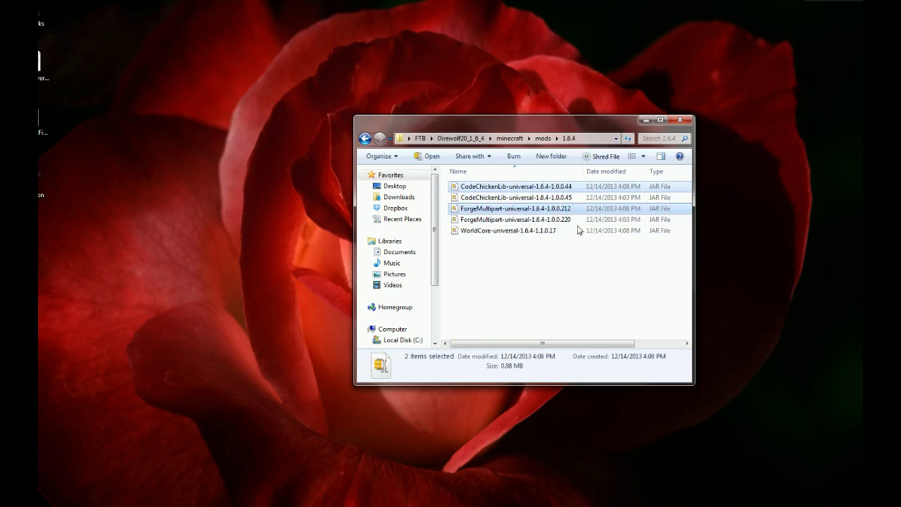
{"action": "key", "text": "Delete"}
{"action": "left_click", "coordinate": [429, 275]}
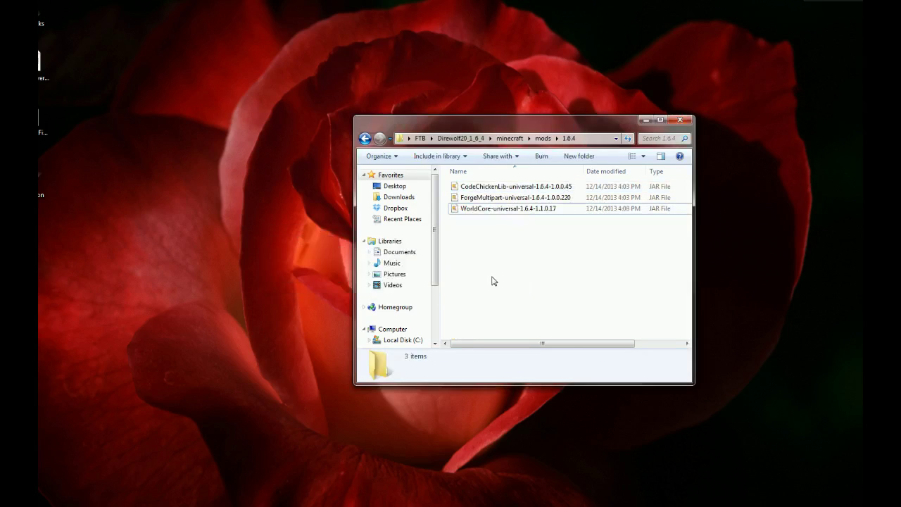
- Return to the FTB folder and start FTB_Launcher-1.2.8
{"action": "left_click", "coordinate": [476, 140]}
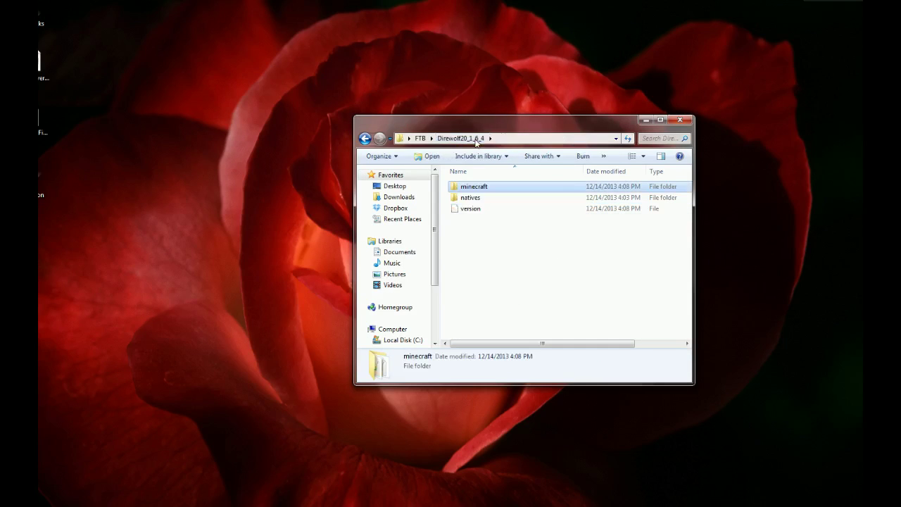
{"action": "left_click", "coordinate": [420, 138]}
{"action": "double_click", "coordinate": [487, 241]}
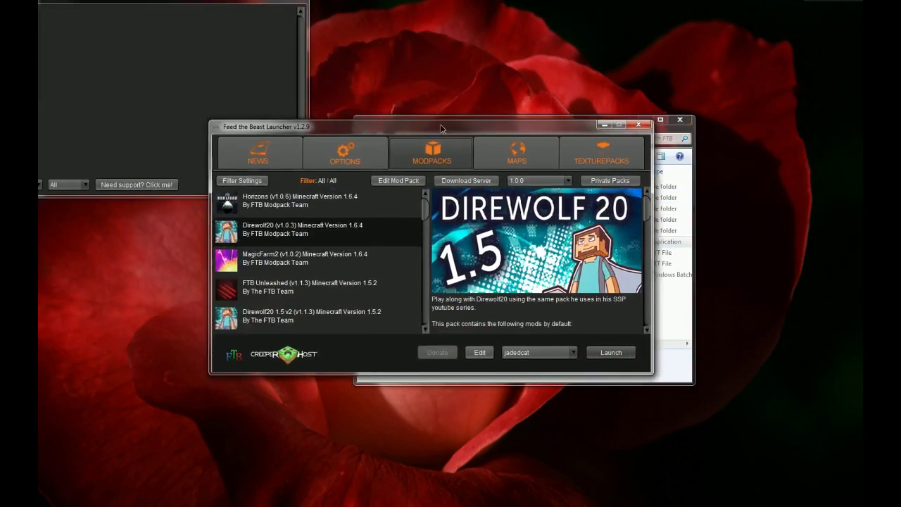
{"action": "left_click", "coordinate": [540, 126]}
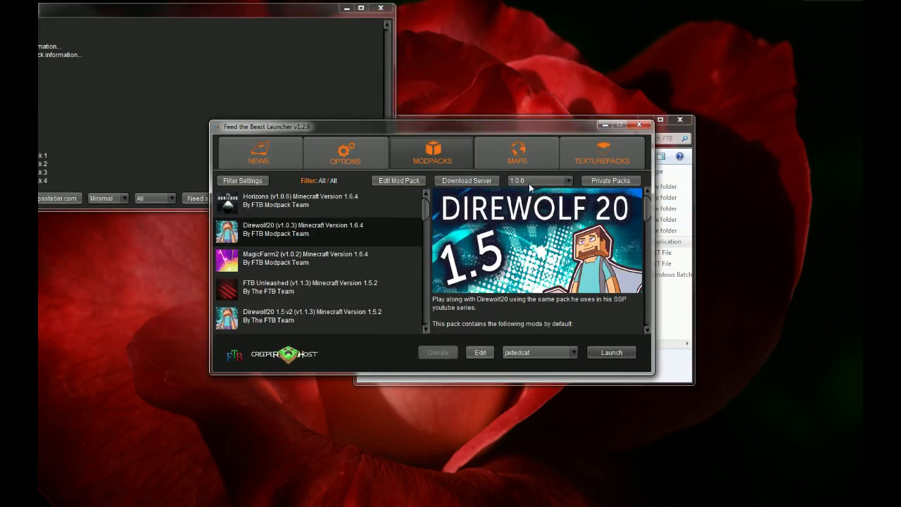
- Launch the Direwolf20 modpack with its version set to Recommended and accept the update without backing up the config files
{"action": "left_click", "coordinate": [566, 182]}
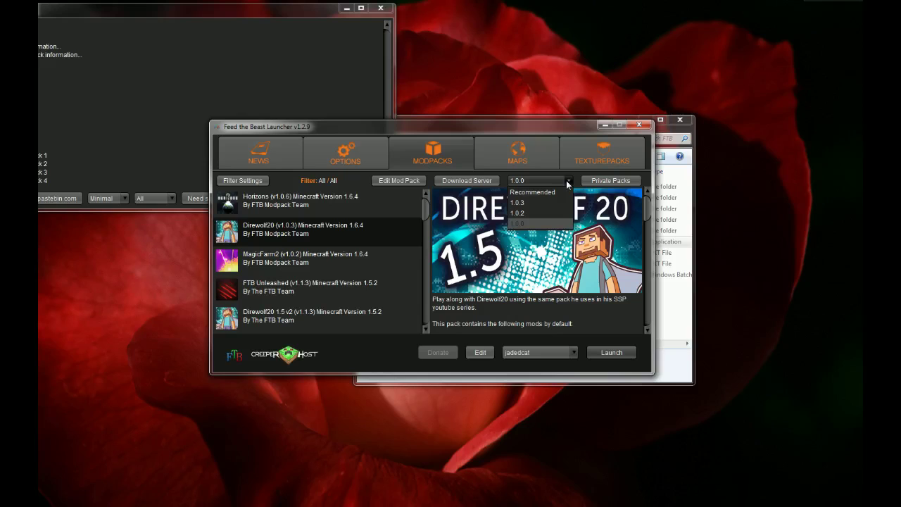
{"action": "left_click", "coordinate": [559, 189]}
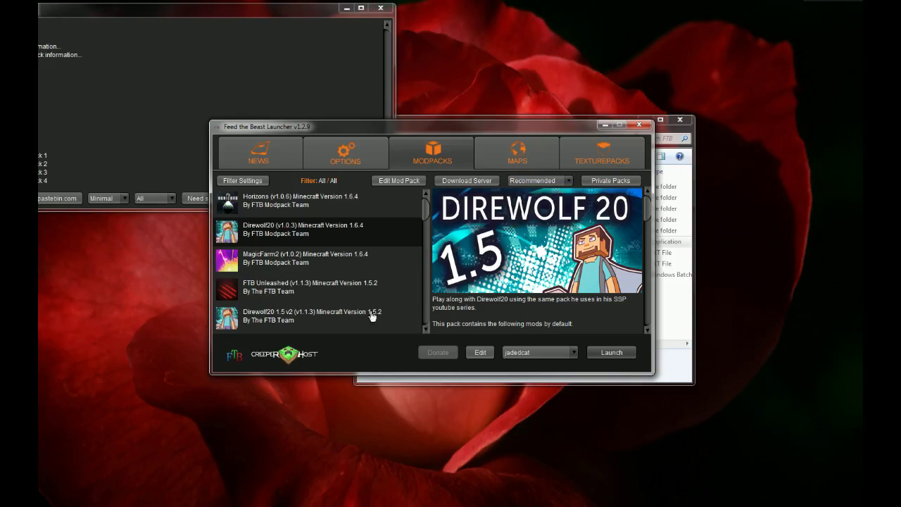
{"action": "left_click", "coordinate": [604, 354]}
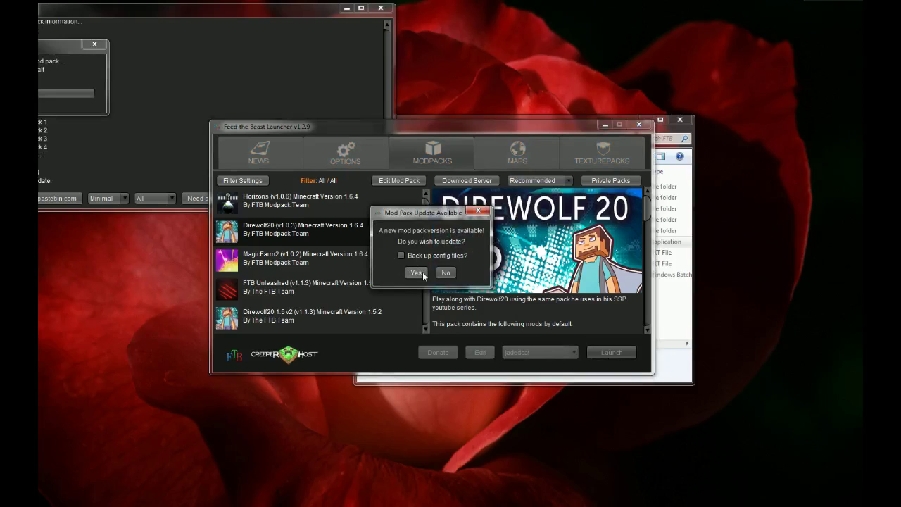
{"action": "left_click", "coordinate": [423, 274]}
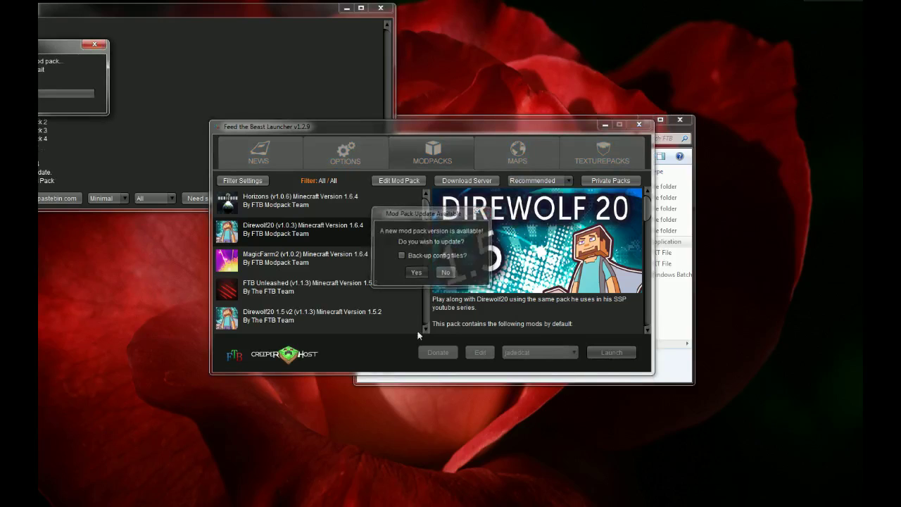
{"action": "left_click", "coordinate": [681, 378]}
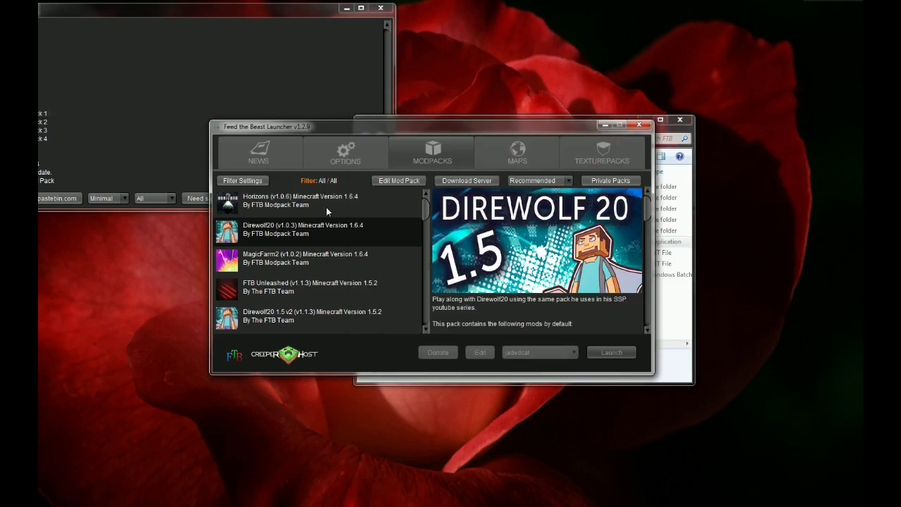
- Close the Feed the Beast Launcher, forcing its task to end through Windows Task Manager
{"action": "left_click", "coordinate": [639, 126]}
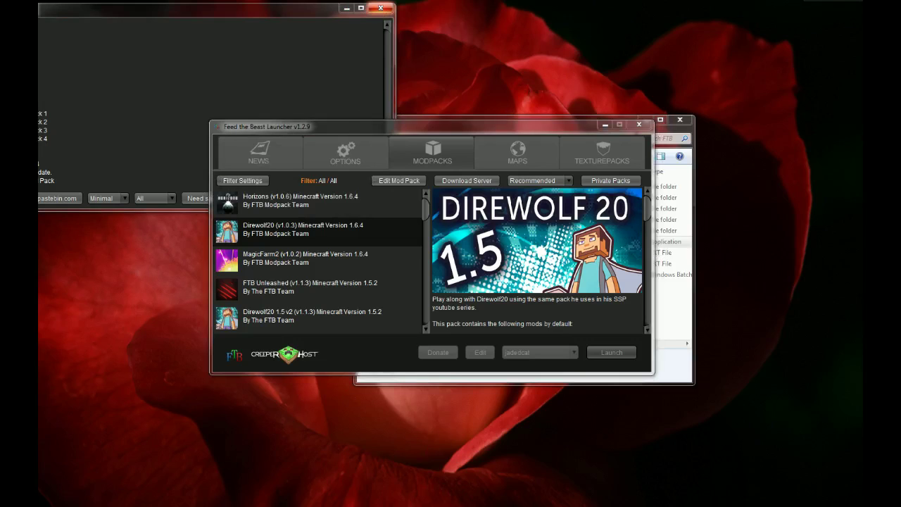
{"action": "key", "text": "ctrl+shift+Escape"}
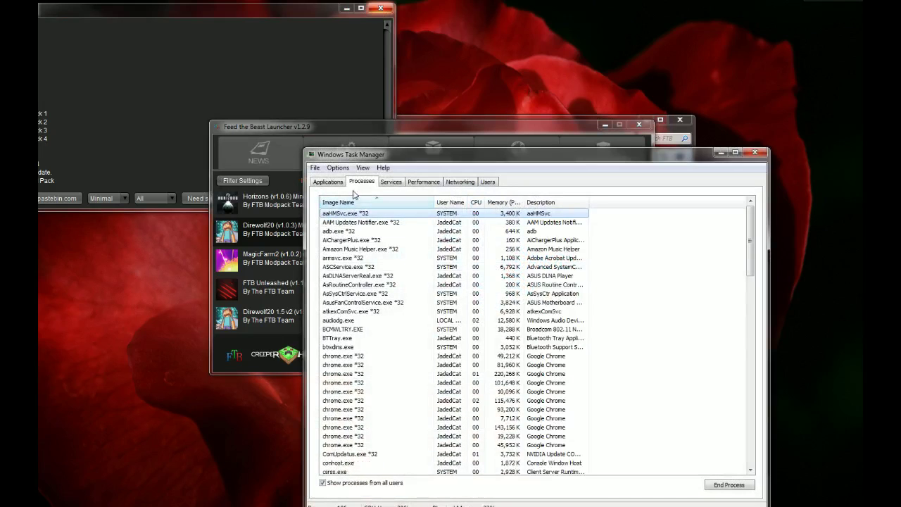
{"action": "left_click", "coordinate": [391, 182]}
{"action": "left_click", "coordinate": [337, 187]}
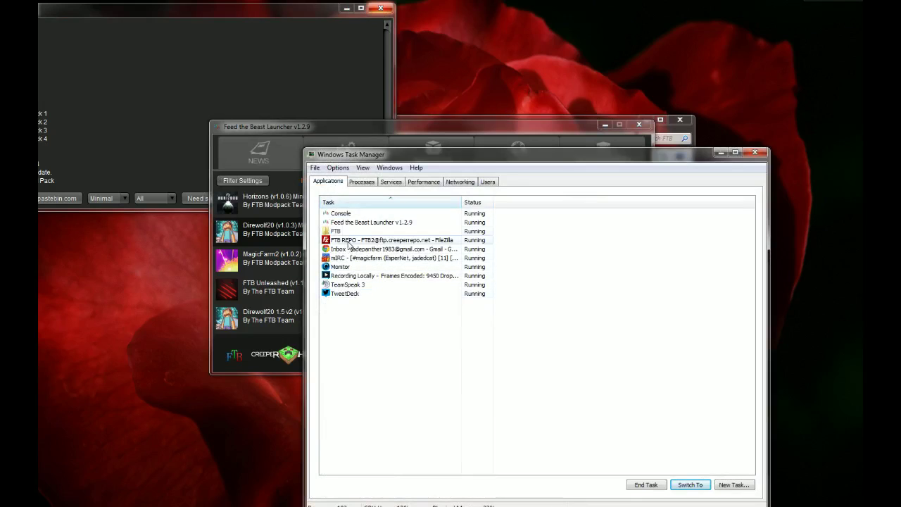
{"action": "left_click", "coordinate": [345, 222]}
{"action": "left_click", "coordinate": [651, 481]}
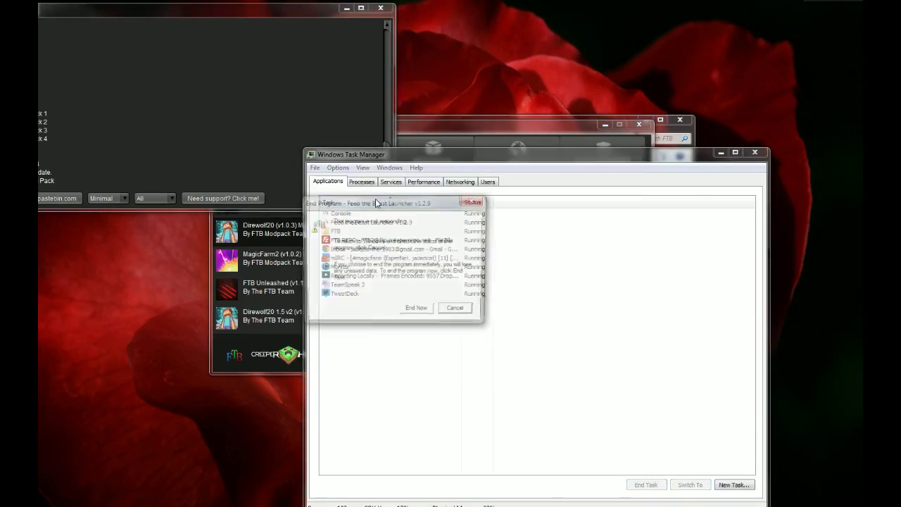
{"action": "left_click", "coordinate": [416, 311]}
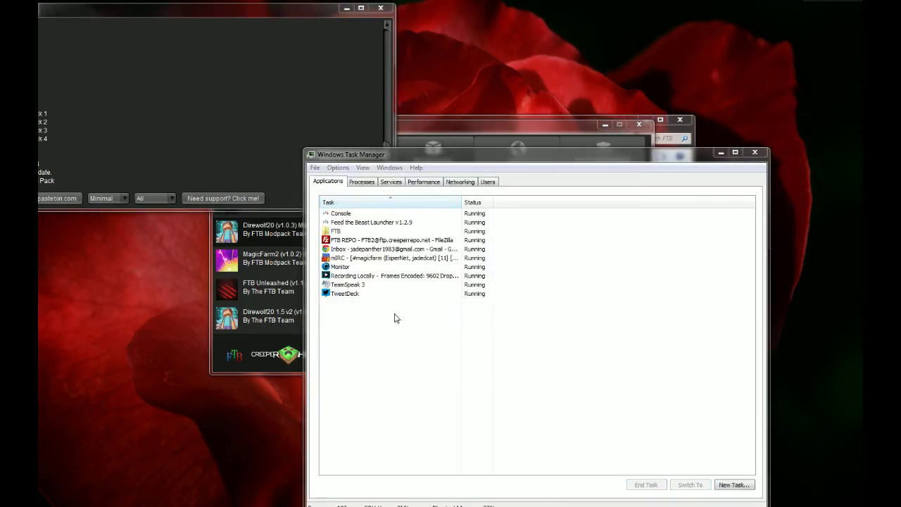
{"action": "left_click", "coordinate": [461, 279]}
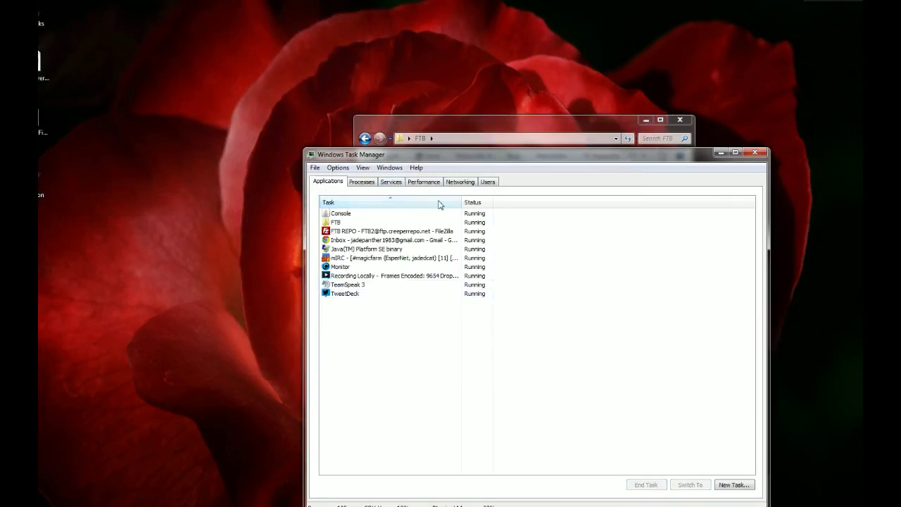
- Switch to the FTB folder window and open Direwolf20_1_6_4\minecraft\mods\1.6.4 to check its mod files for duplicates
{"action": "left_click", "coordinate": [519, 131]}
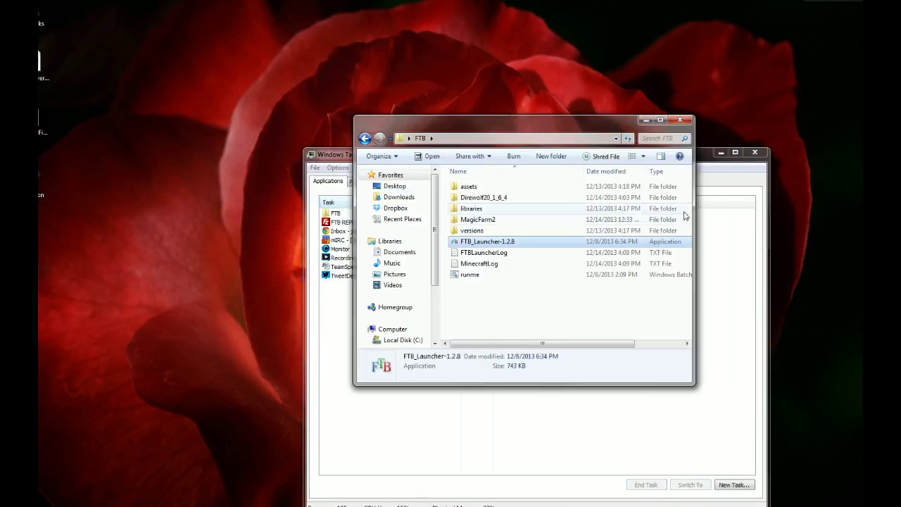
{"action": "double_click", "coordinate": [483, 197]}
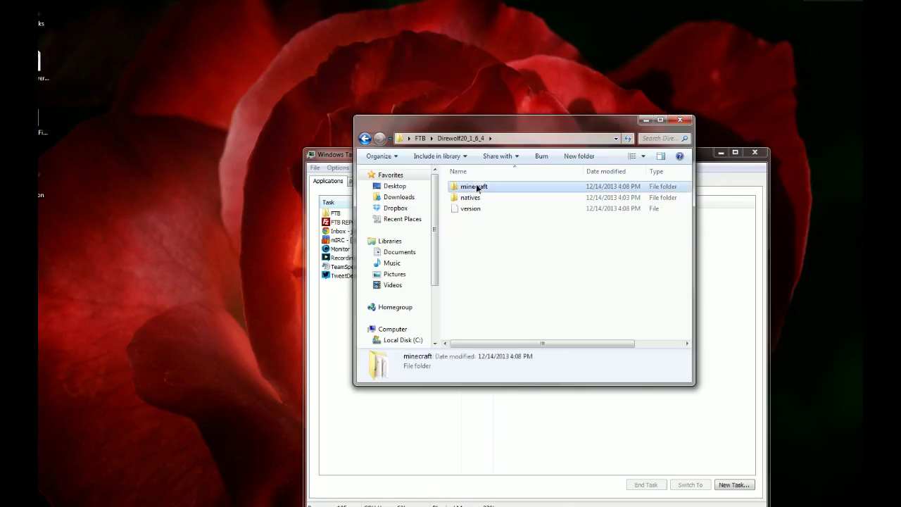
{"action": "double_click", "coordinate": [477, 187]}
{"action": "left_click", "coordinate": [483, 190]}
{"action": "double_click", "coordinate": [477, 197]}
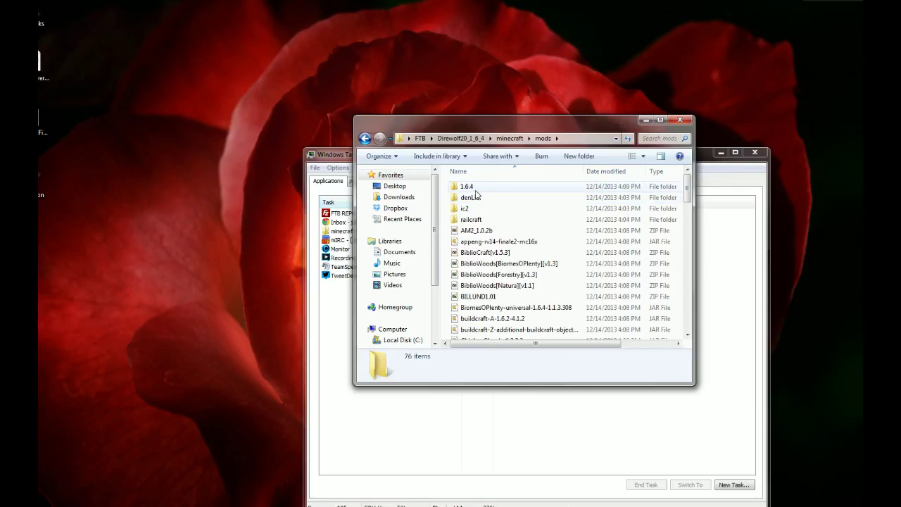
{"action": "double_click", "coordinate": [475, 187]}
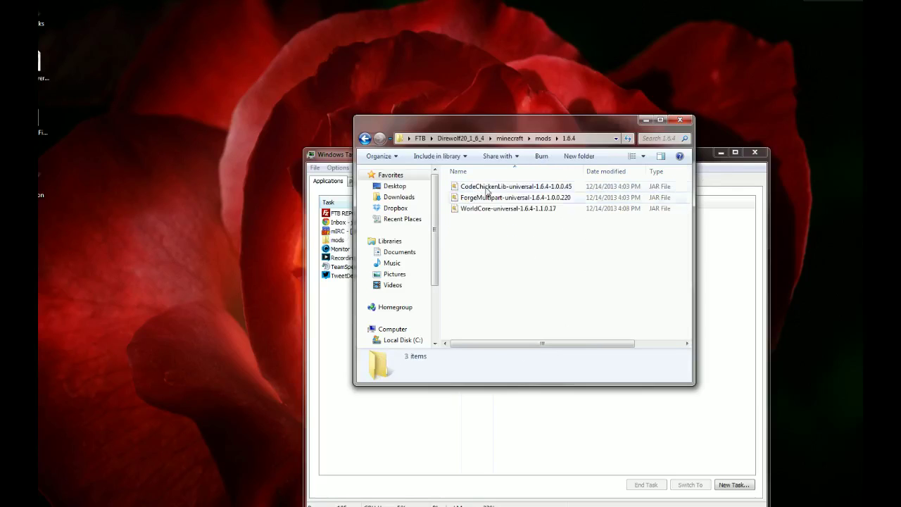
- Return to the parent mods folder and look through its file list for duplicate mods
{"action": "left_click", "coordinate": [539, 141]}
{"action": "scroll", "coordinate": [528, 280], "scroll_direction": "down", "scroll_amount": 5}
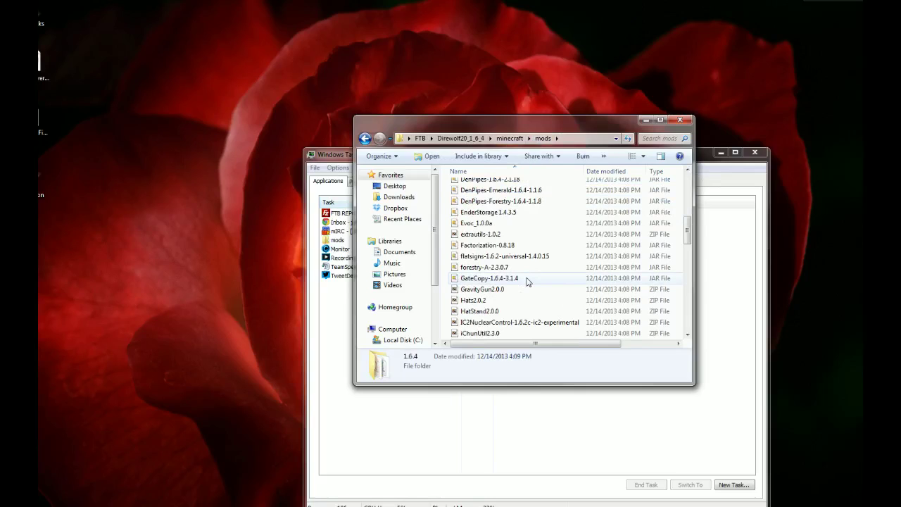
{"action": "scroll", "coordinate": [527, 280], "scroll_direction": "down", "scroll_amount": 12}
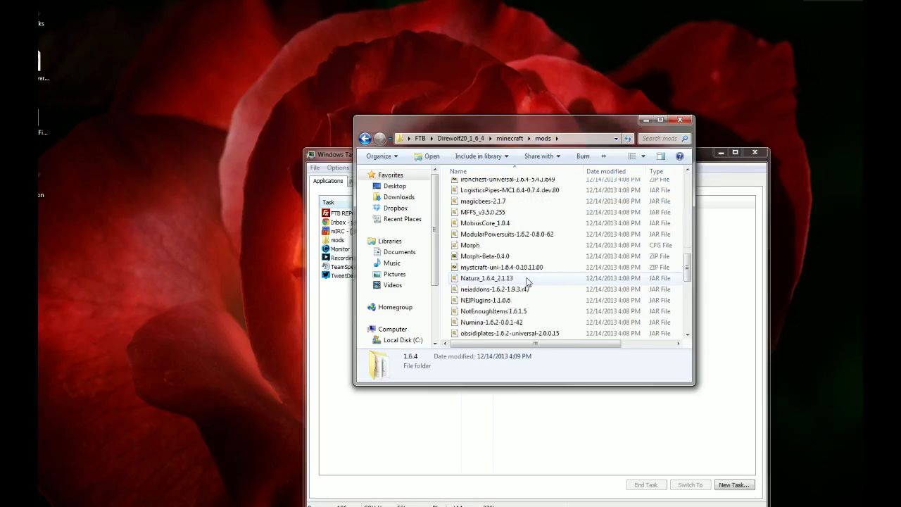
{"action": "scroll", "coordinate": [528, 280], "scroll_direction": "down", "scroll_amount": 4}
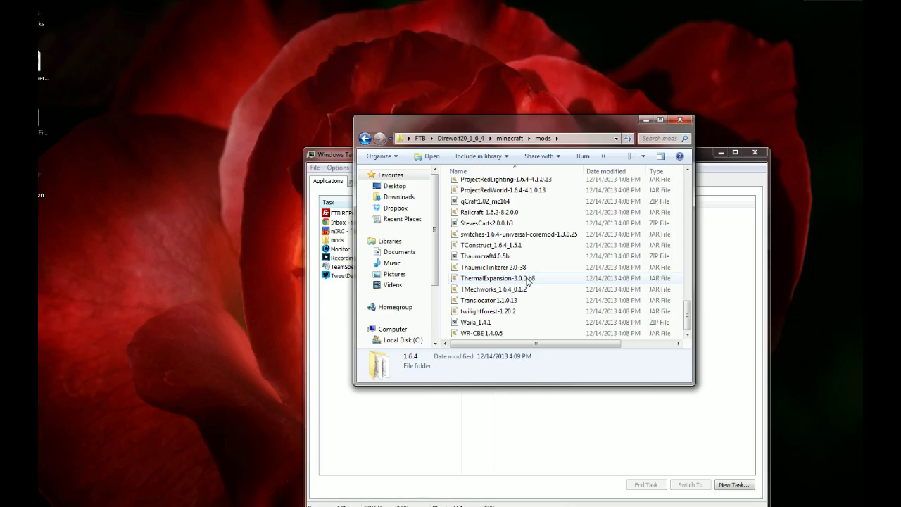
- Close Task Manager and the mods folder window, and reopen the FTB folder from the desktop
{"action": "left_click", "coordinate": [704, 159]}
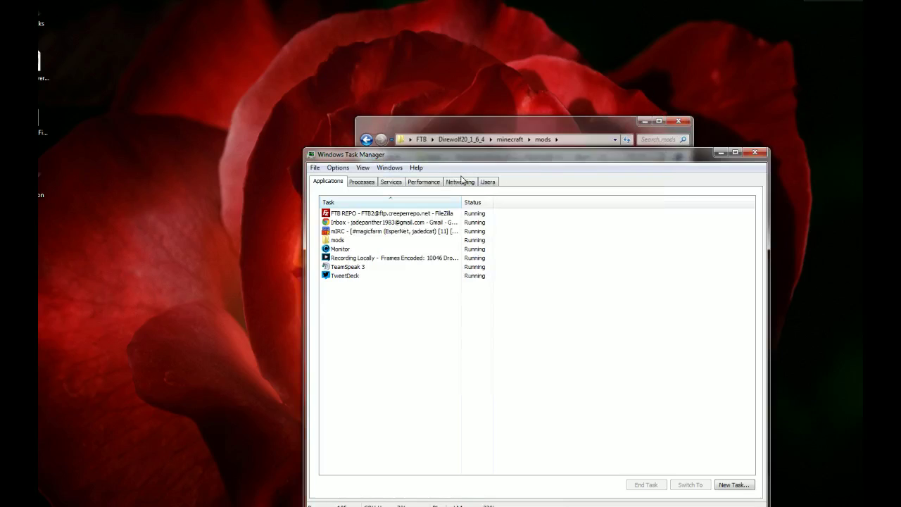
{"action": "left_click", "coordinate": [754, 153]}
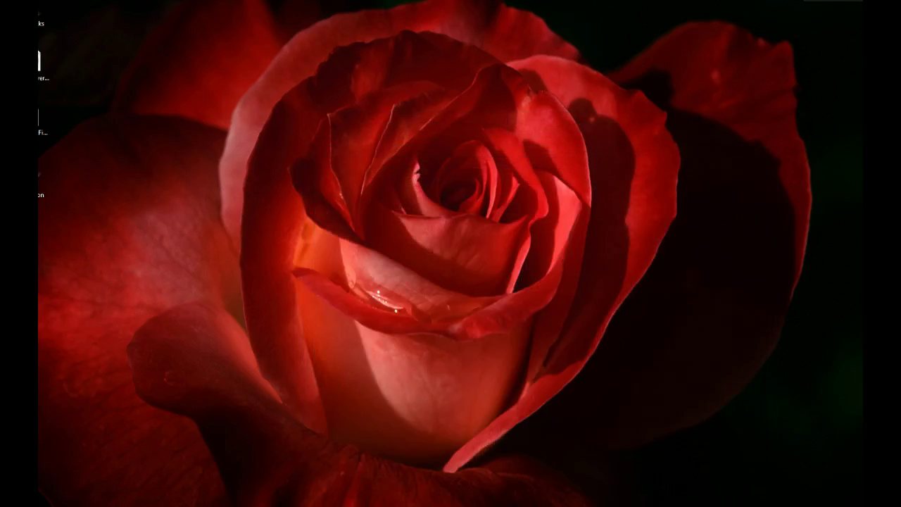
{"action": "double_click", "coordinate": [43, 14]}
{"action": "left_click", "coordinate": [485, 197]}
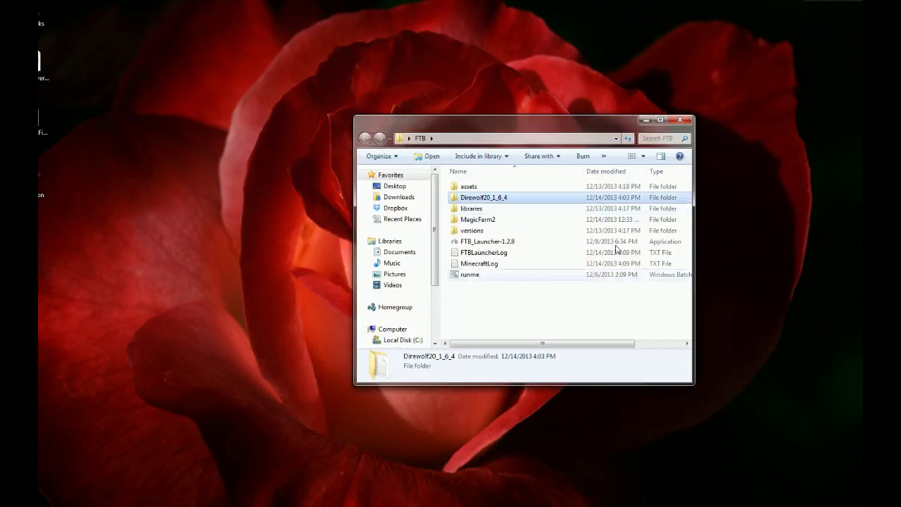
{"action": "key", "text": "Delete"}
{"action": "left_click", "coordinate": [488, 309]}
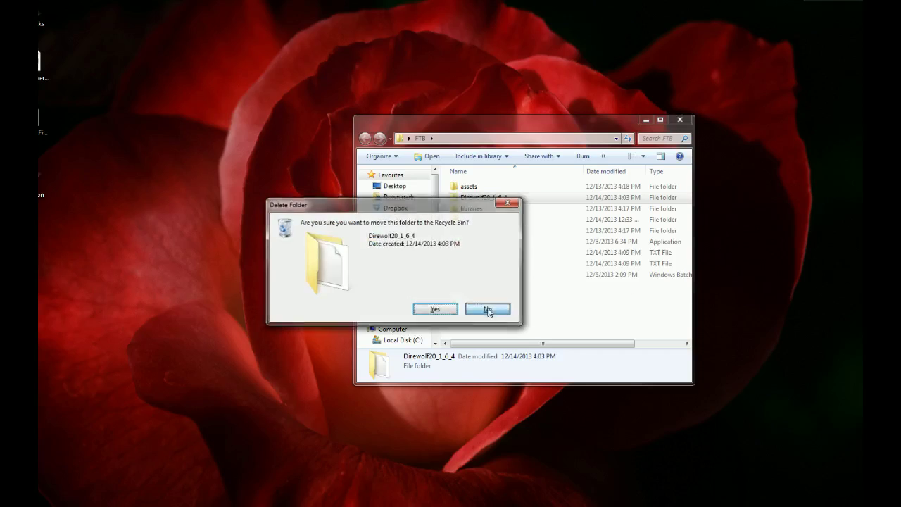
- Open Direwolf20_1_6_4\minecraft\saves to check for world saves that need keeping
{"action": "key", "text": "Return"}
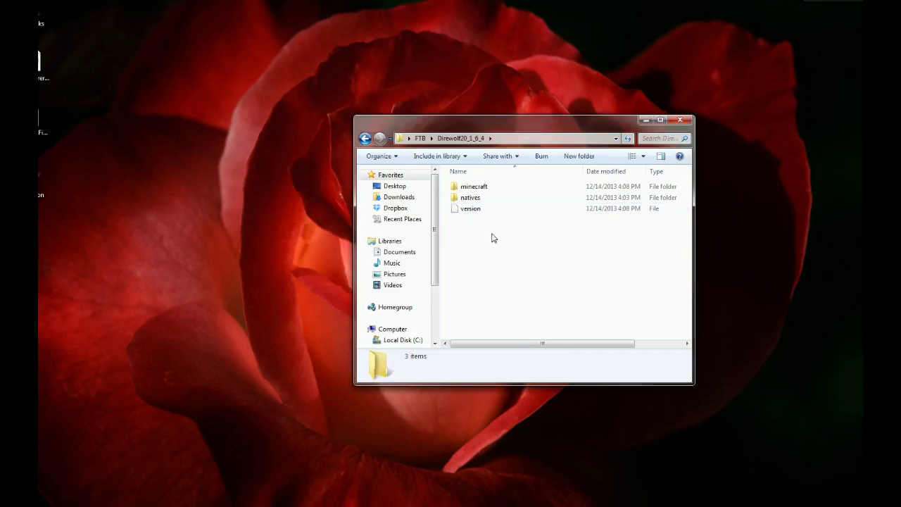
{"action": "double_click", "coordinate": [473, 186]}
{"action": "left_click", "coordinate": [492, 244]}
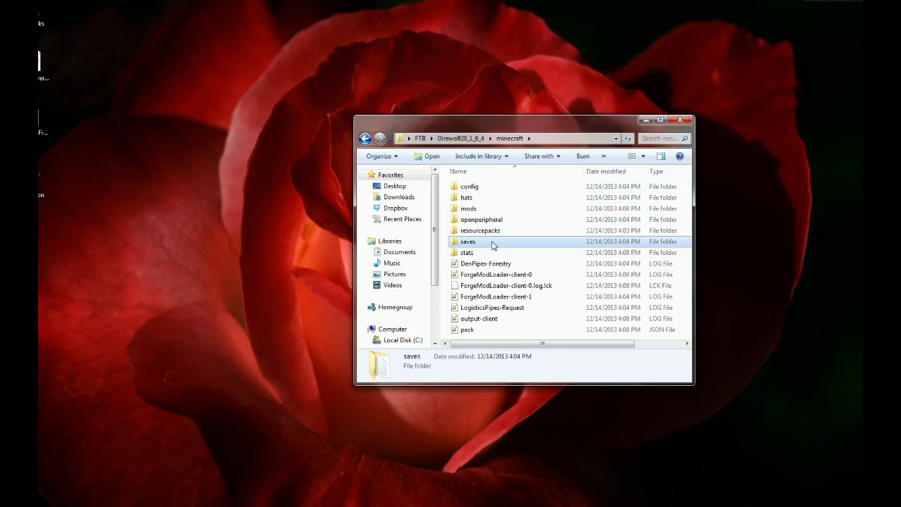
{"action": "double_click", "coordinate": [493, 243]}
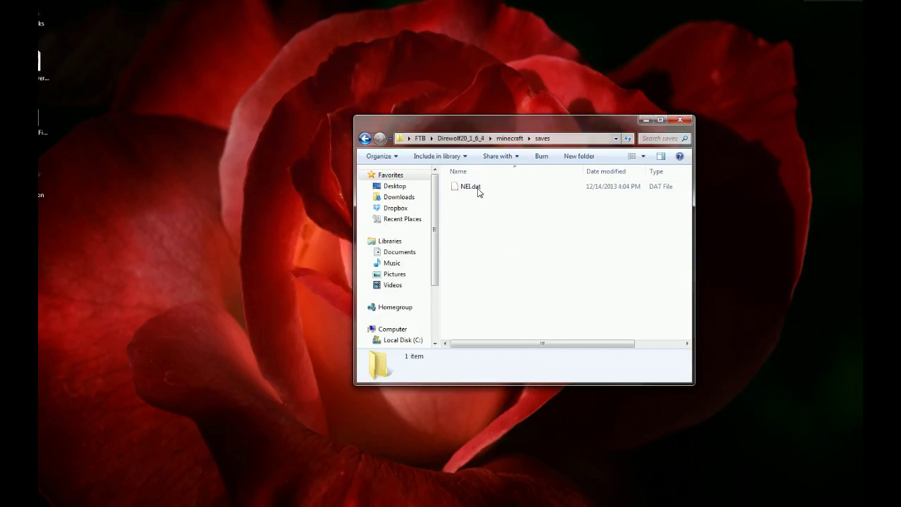
- Return to the FTB folder and move the Direwolf20_1_6_4 folder to the Recycle Bin
{"action": "left_click", "coordinate": [454, 138]}
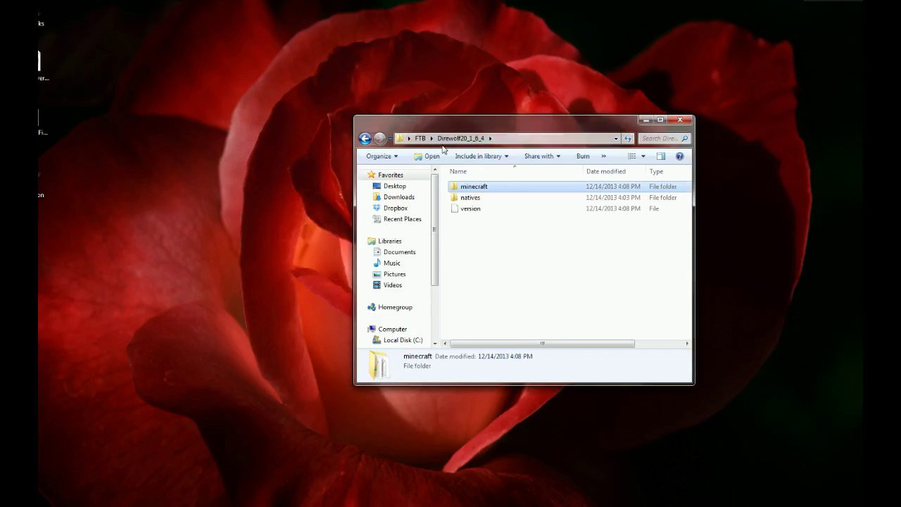
{"action": "left_click", "coordinate": [421, 138]}
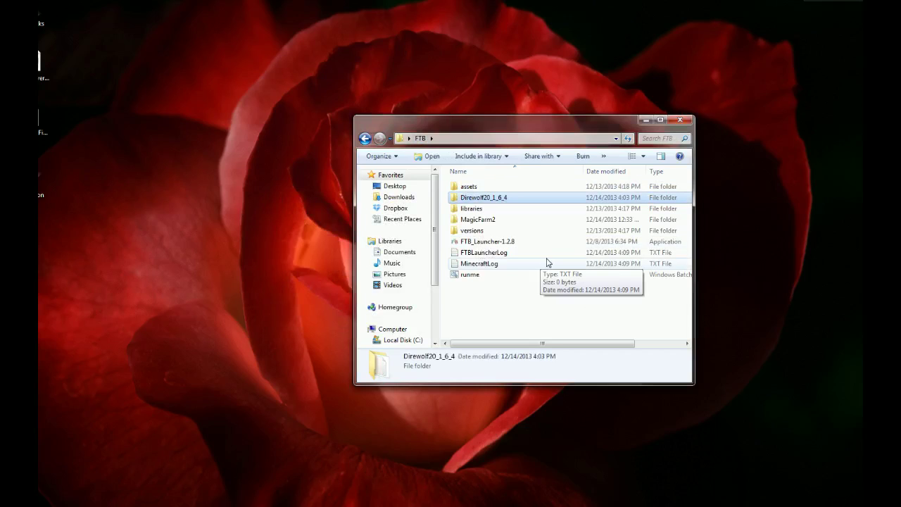
{"action": "key", "text": "Delete"}
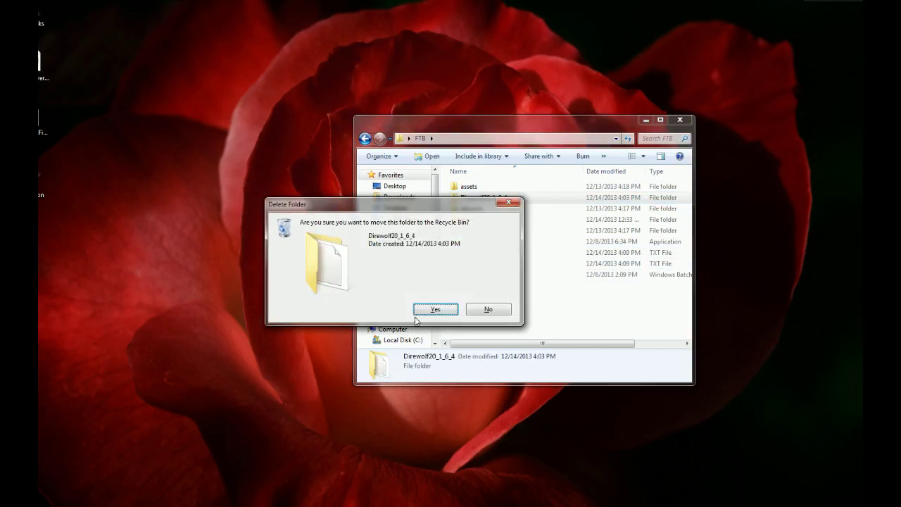
{"action": "left_click", "coordinate": [434, 308]}
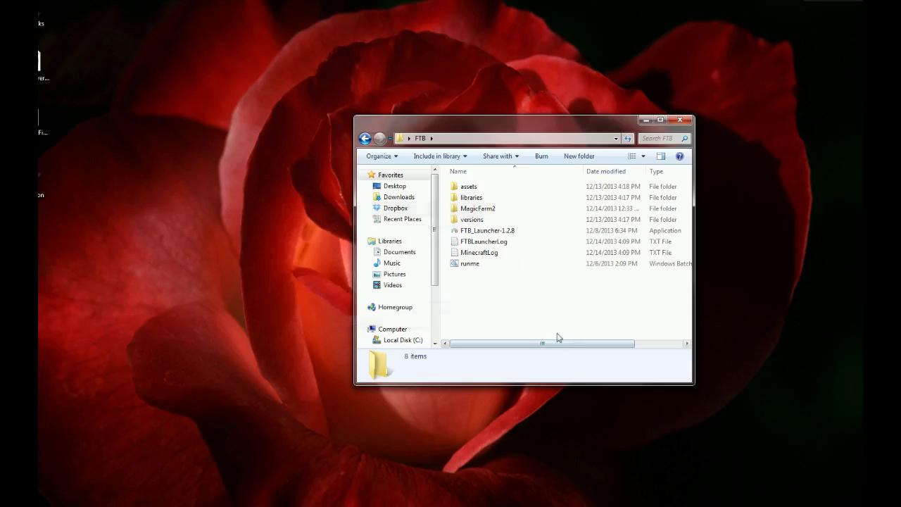
- Start FTB_Launcher-1.2.8 and move its window fully into view, in front of its console window
{"action": "double_click", "coordinate": [503, 232]}
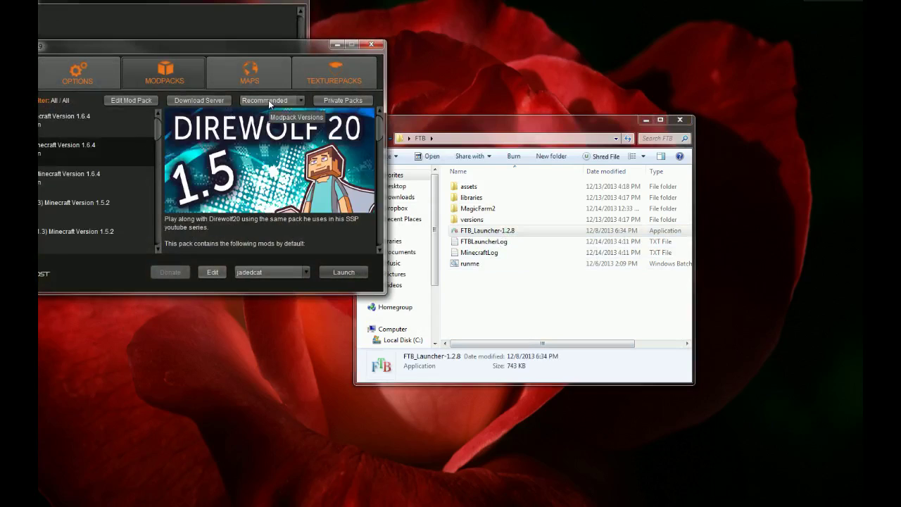
{"action": "left_click_drag", "start_coordinate": [243, 50], "coordinate": [478, 85]}
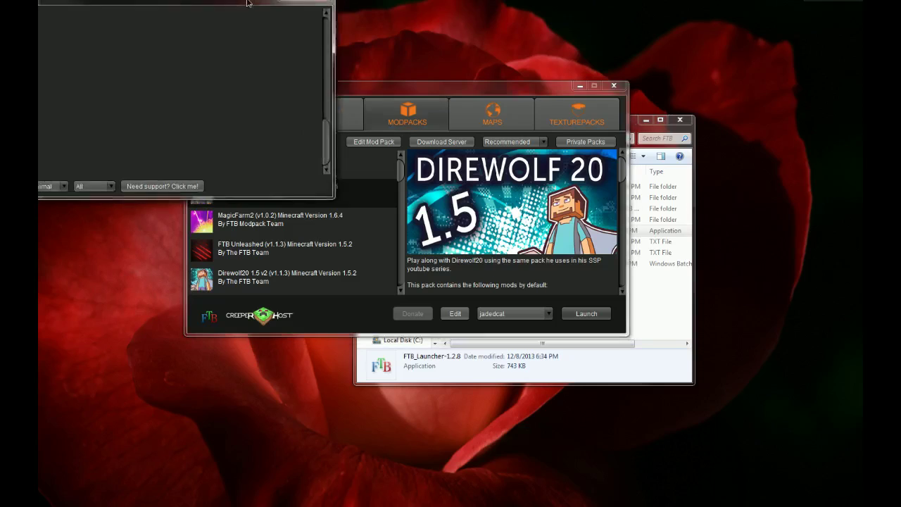
{"action": "left_click", "coordinate": [471, 90]}
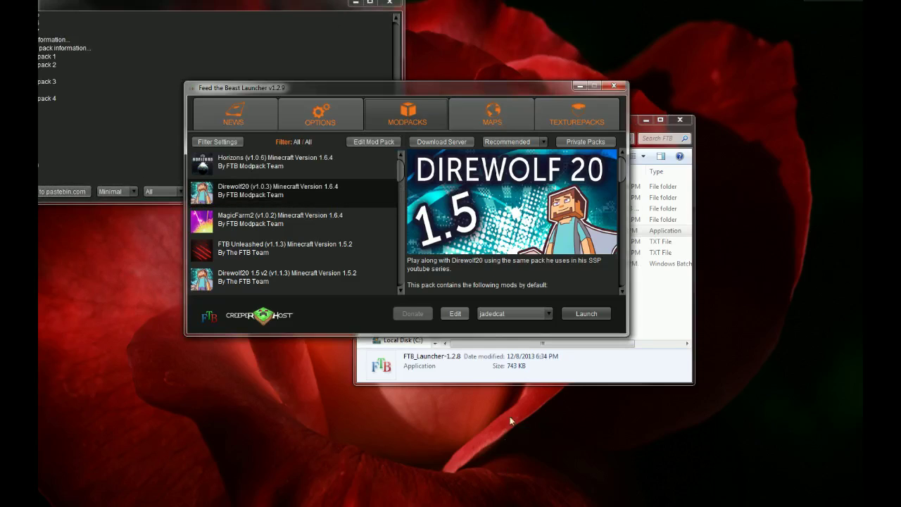
- Inspect the mod files in MagicFarm2\minecraft\mods\1.6.4 and return to the FTB folder
{"action": "left_click", "coordinate": [512, 384]}
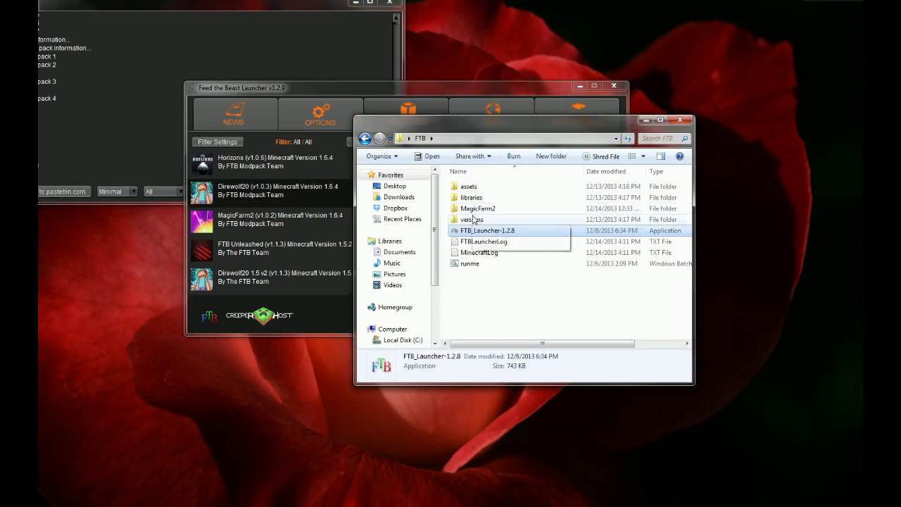
{"action": "double_click", "coordinate": [494, 208]}
{"action": "double_click", "coordinate": [486, 191]}
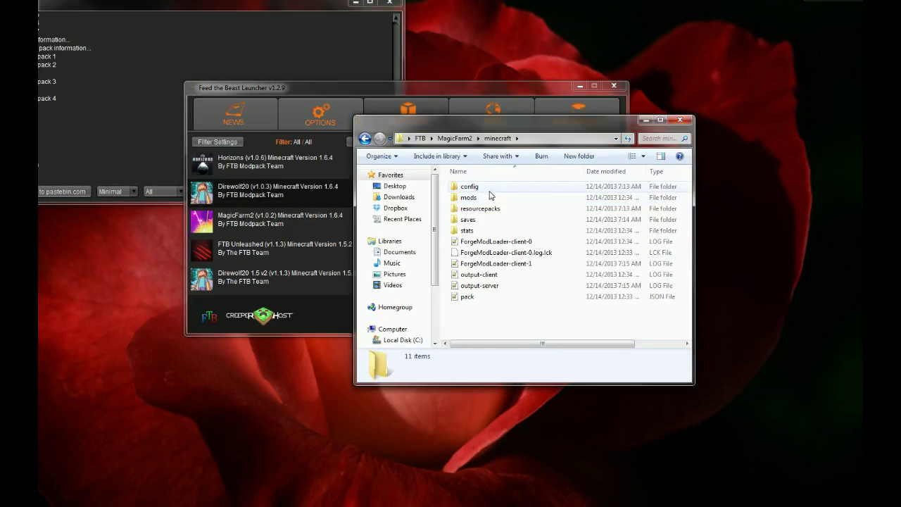
{"action": "double_click", "coordinate": [483, 197]}
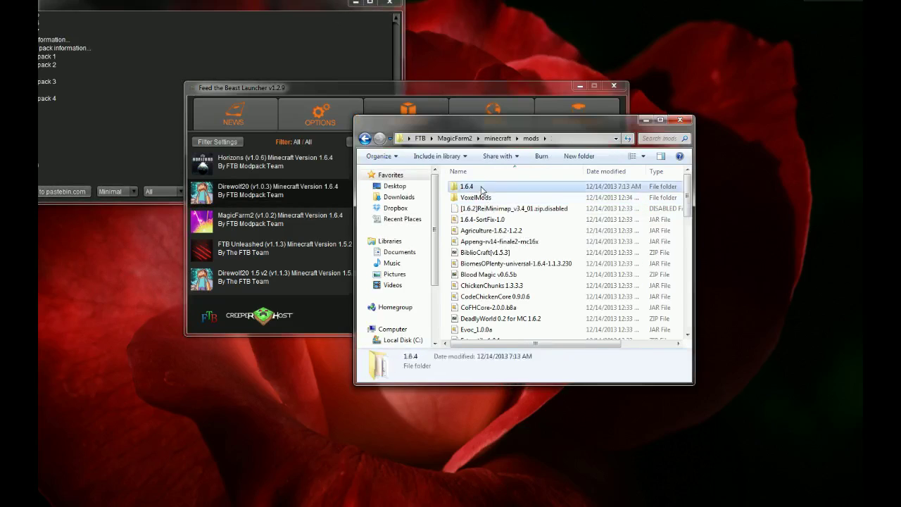
{"action": "double_click", "coordinate": [483, 188]}
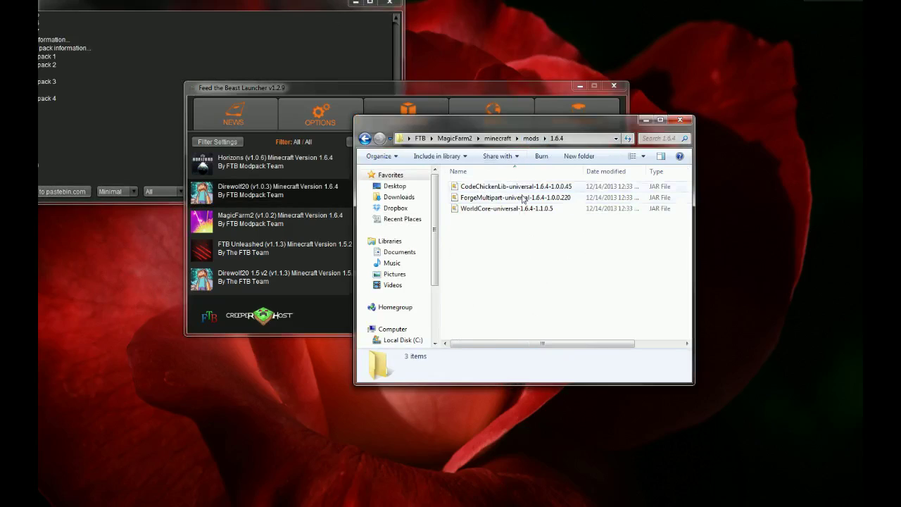
{"action": "left_click", "coordinate": [529, 139]}
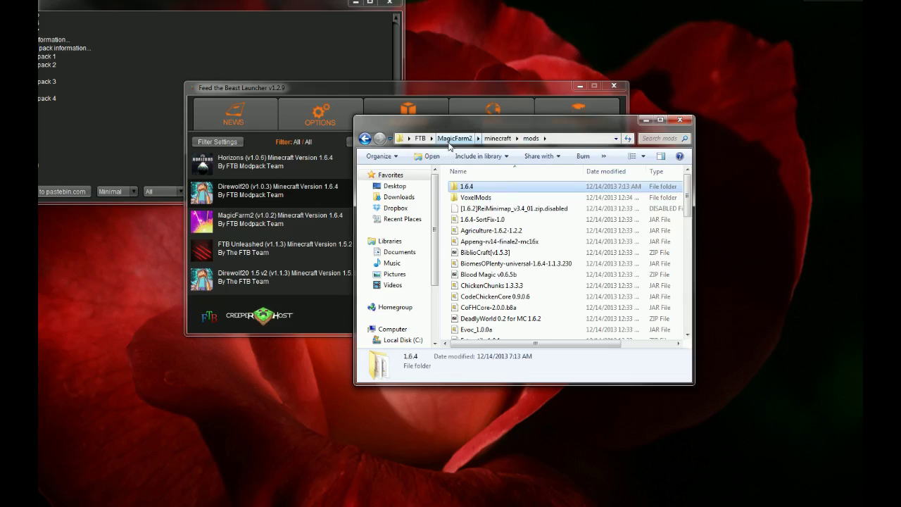
{"action": "left_click", "coordinate": [419, 138]}
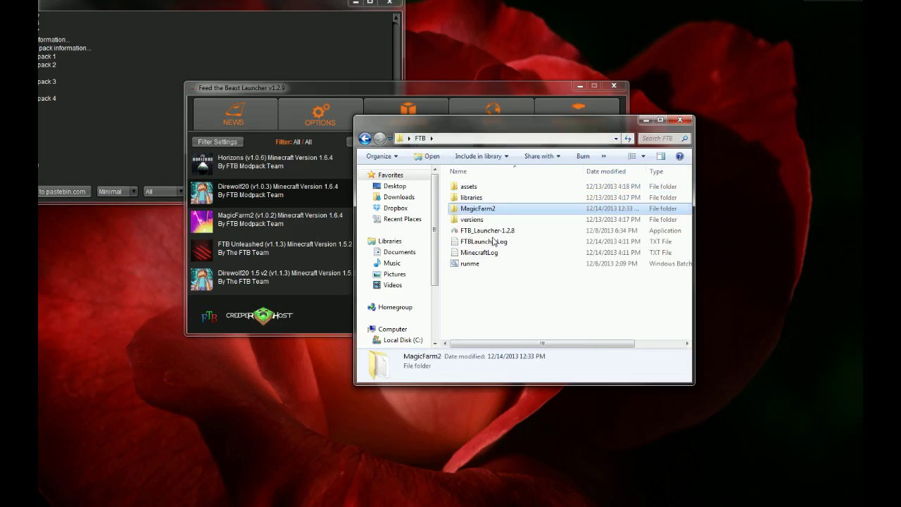
- Check the launcher's available versions for the Direwolf20 modpack, keeping Recommended selected
{"action": "left_click", "coordinate": [499, 92]}
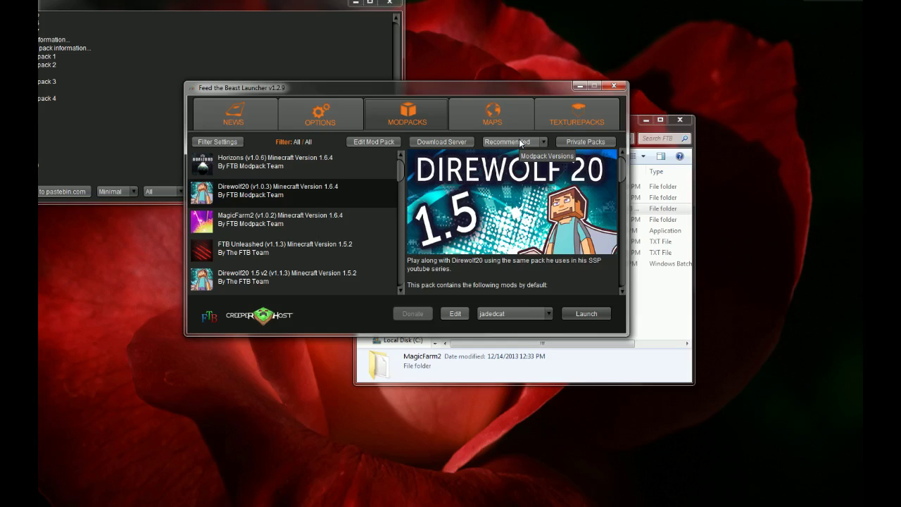
{"action": "left_click", "coordinate": [541, 142]}
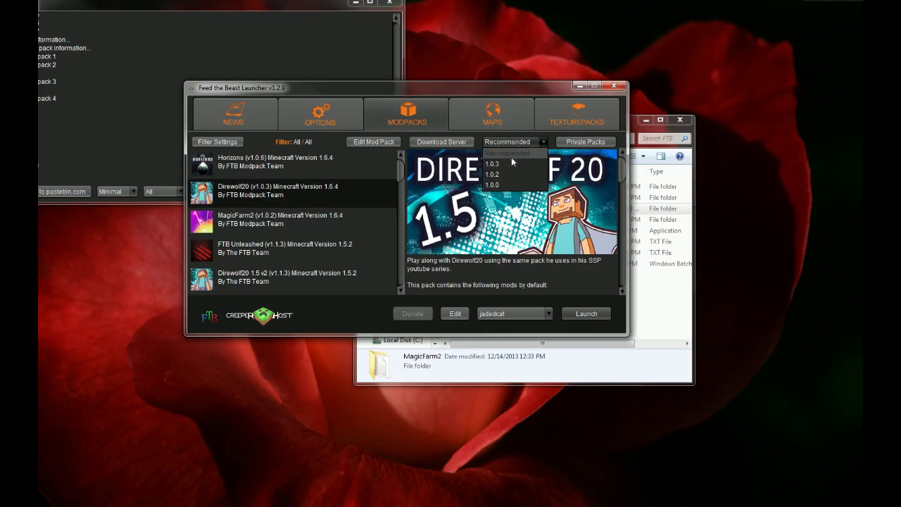
{"action": "left_click", "coordinate": [511, 156]}
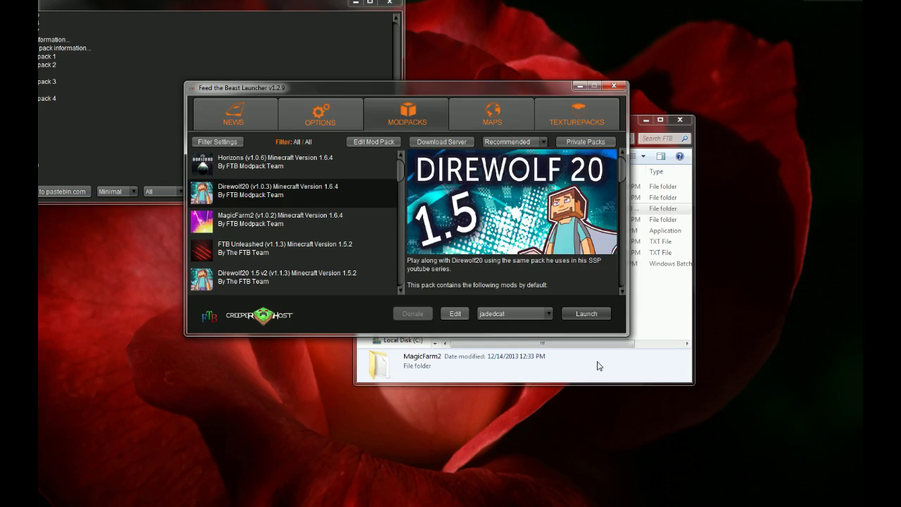
- Look inside the MagicFarm2 folder and select the MagicFarm2 modpack in the launcher
{"action": "left_click", "coordinate": [634, 364]}
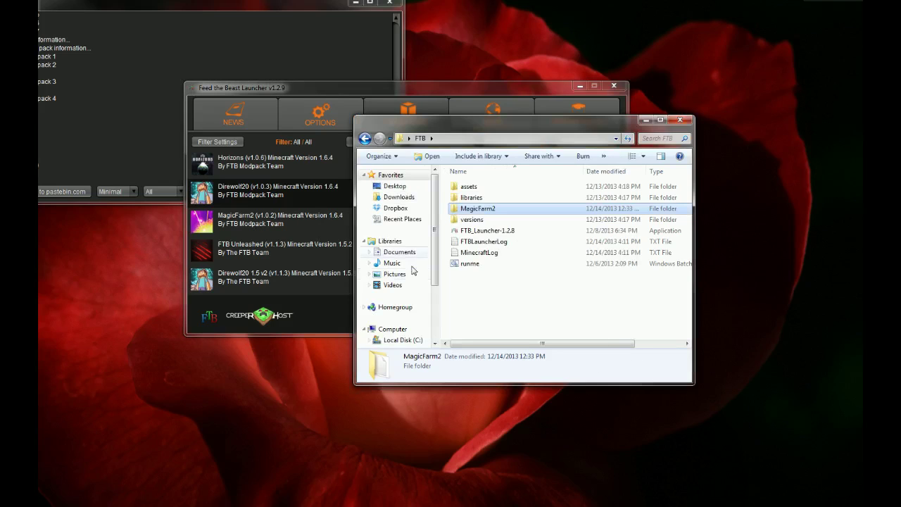
{"action": "double_click", "coordinate": [480, 210]}
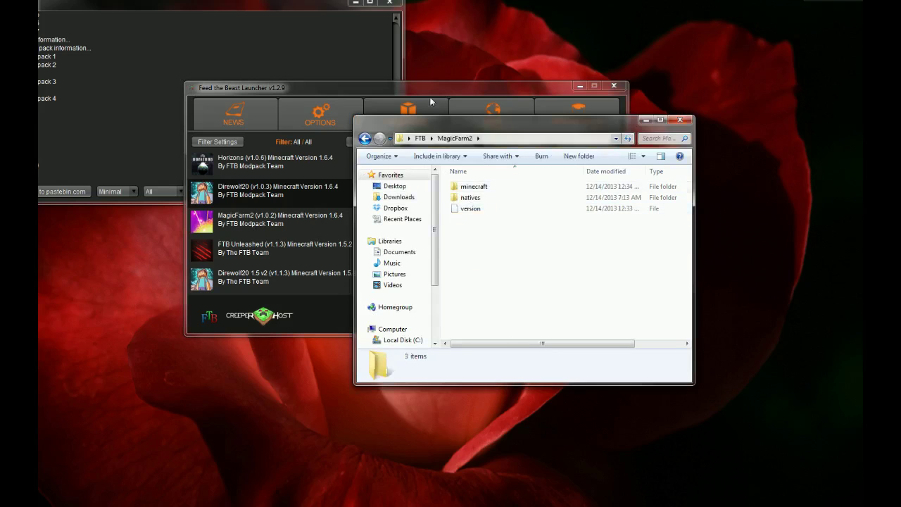
{"action": "left_click", "coordinate": [406, 89]}
{"action": "left_click", "coordinate": [288, 224]}
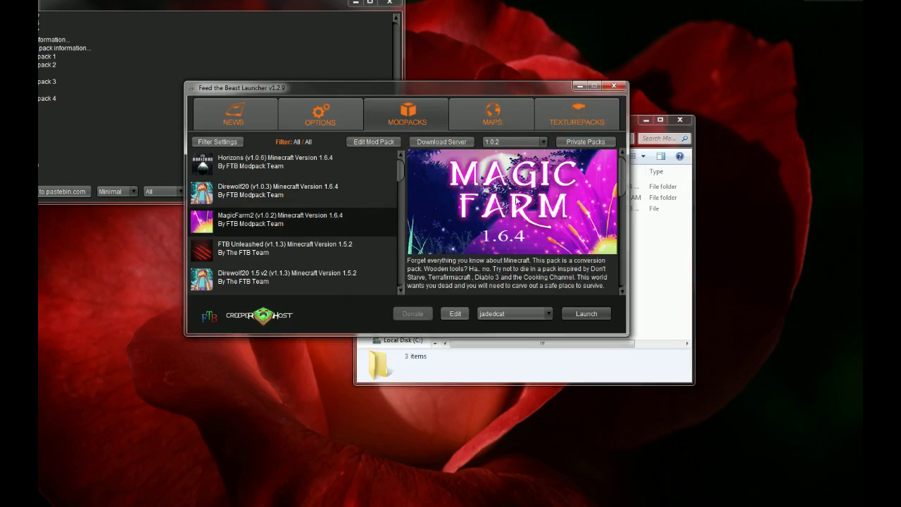
- Return to the FTB folder and rename the MagicFarm2 folder to MagicFarm2a
{"action": "left_click", "coordinate": [581, 366]}
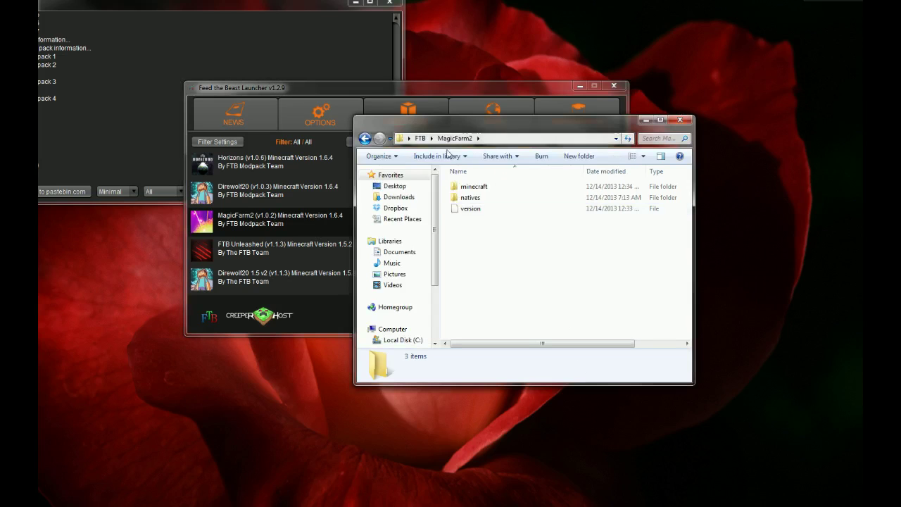
{"action": "key", "text": "BackSpace"}
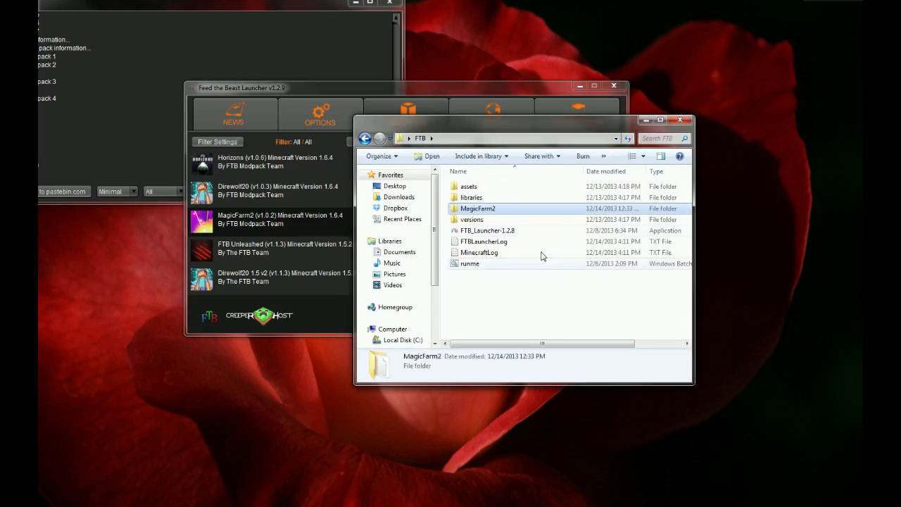
{"action": "right_click", "coordinate": [507, 207]}
{"action": "left_click", "coordinate": [537, 427]}
{"action": "key", "text": "End"}
{"action": "type", "text": "a"}
{"action": "key", "text": "Return"}
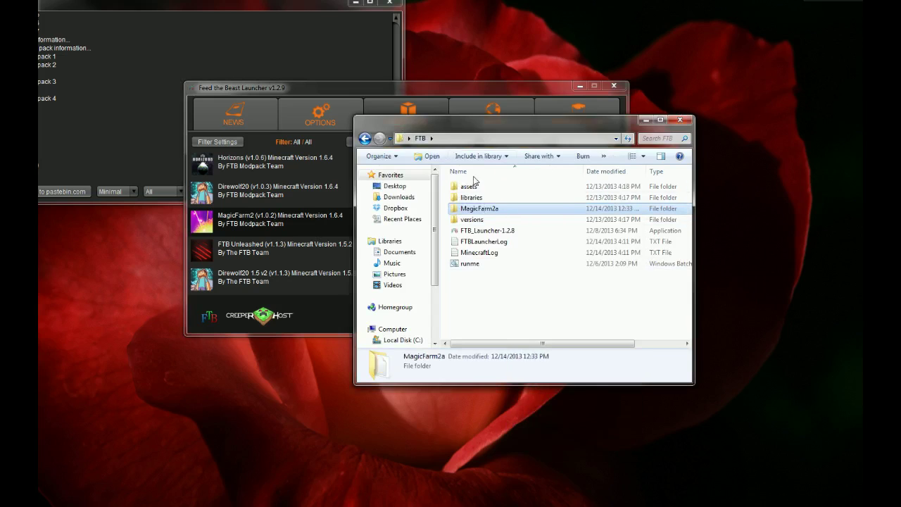
- Set the MagicFarm2 modpack version to 1.0.1 in the launcher and launch it
{"action": "left_click", "coordinate": [427, 95]}
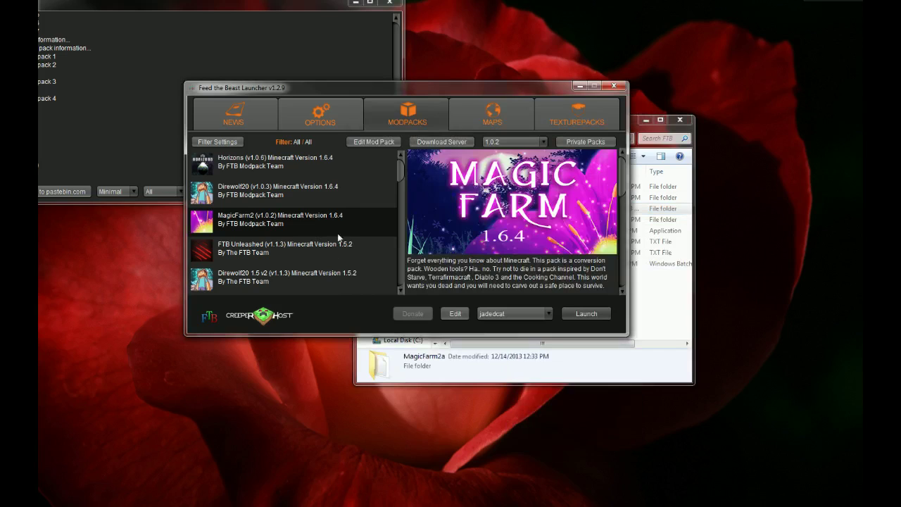
{"action": "left_click", "coordinate": [539, 140]}
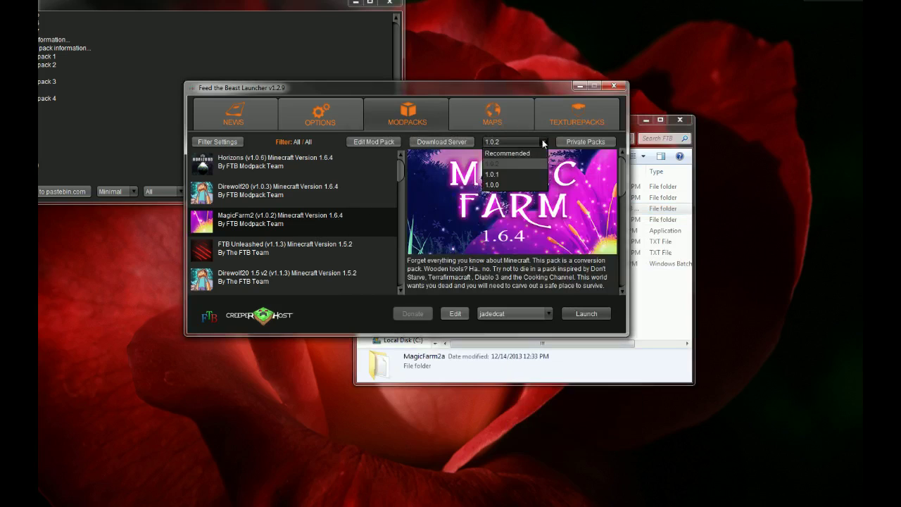
{"action": "left_click", "coordinate": [521, 172]}
{"action": "left_click", "coordinate": [585, 314]}
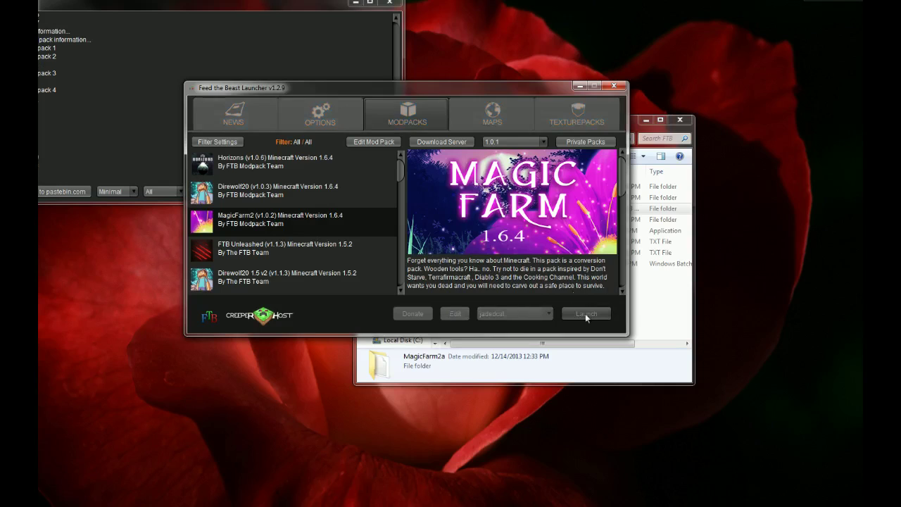
{"action": "left_click", "coordinate": [543, 378]}
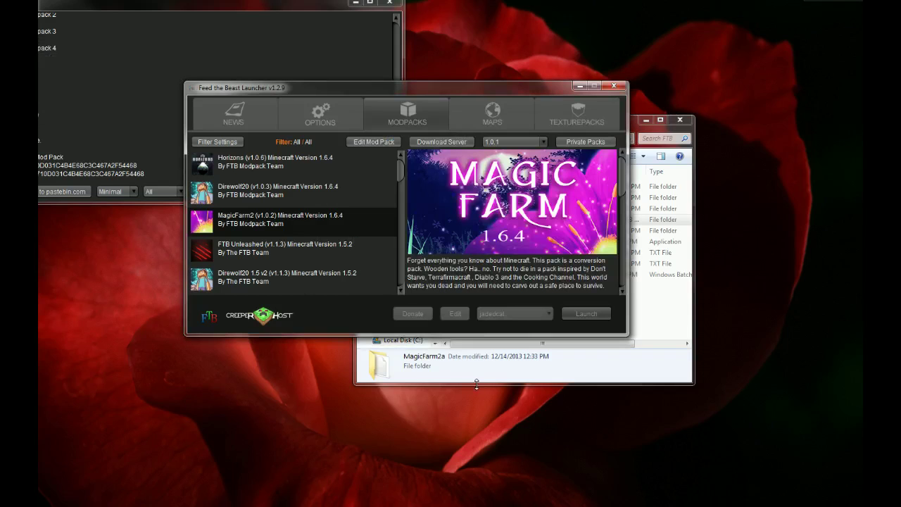
{"action": "left_click", "coordinate": [476, 383]}
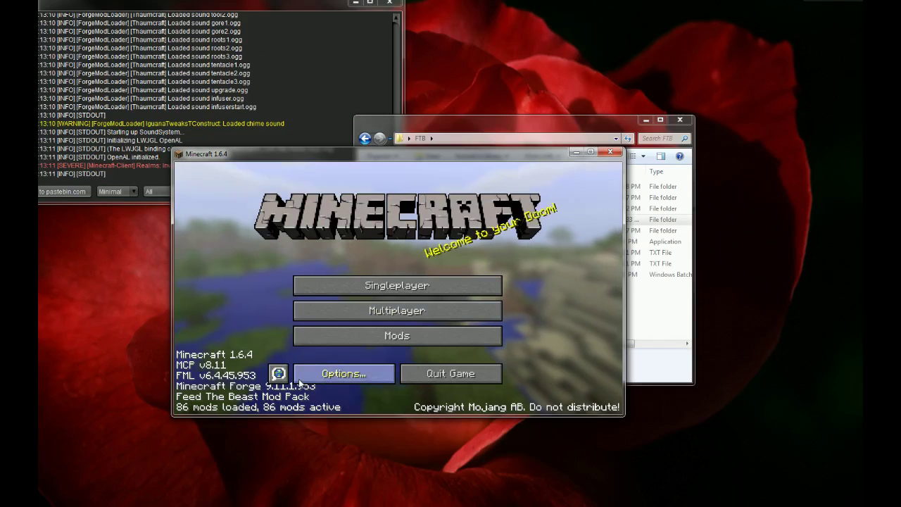
- Close Minecraft and start FTB_Launcher-1.2.8 again from the FTB folder
{"action": "left_click", "coordinate": [614, 153]}
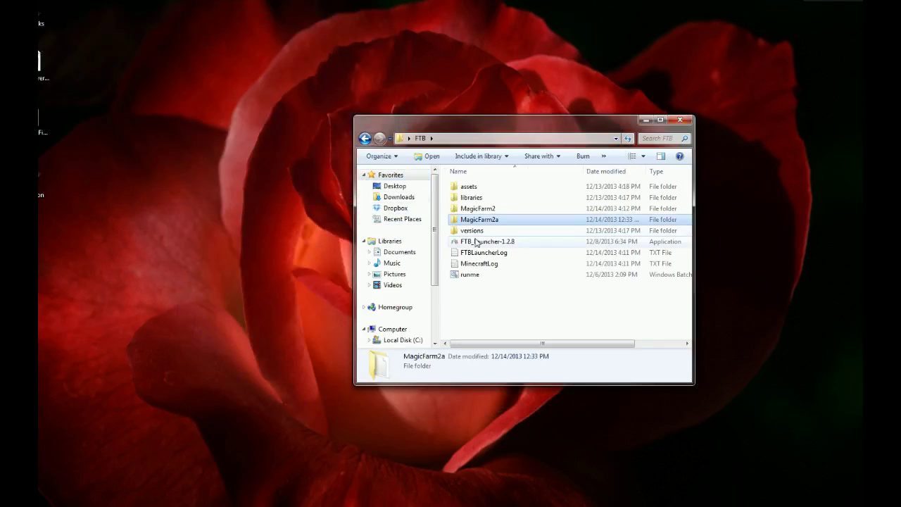
{"action": "double_click", "coordinate": [476, 242]}
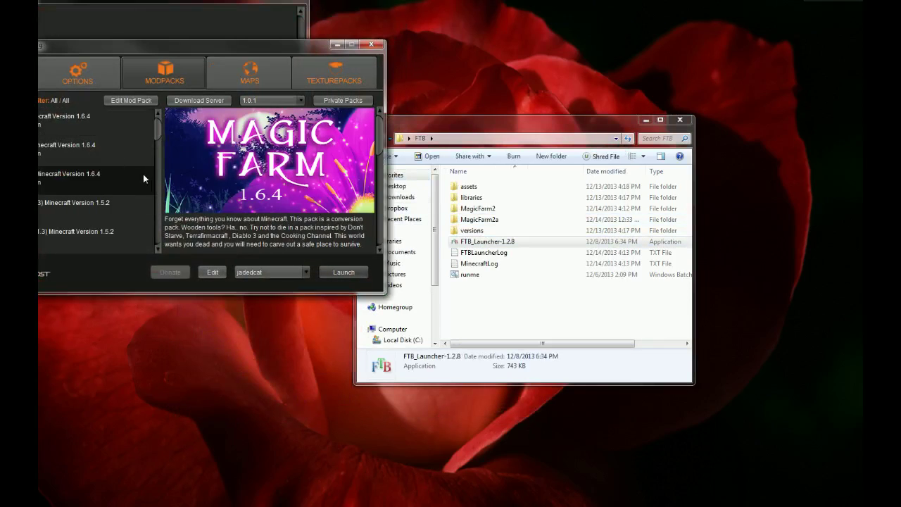
- Browse the modpack list and set the MagicFarm2 version to Recommended
{"action": "scroll", "coordinate": [141, 176], "scroll_direction": "down", "scroll_amount": 5}
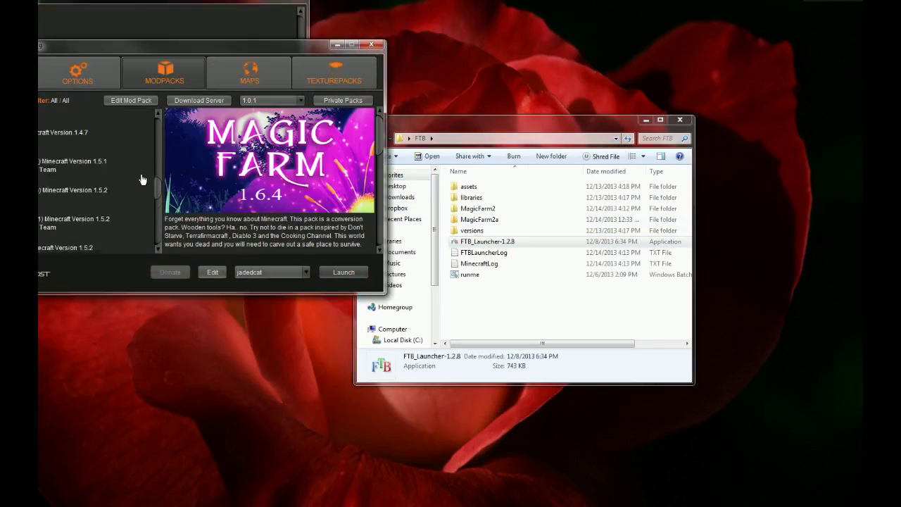
{"action": "scroll", "coordinate": [140, 179], "scroll_direction": "up", "scroll_amount": 5}
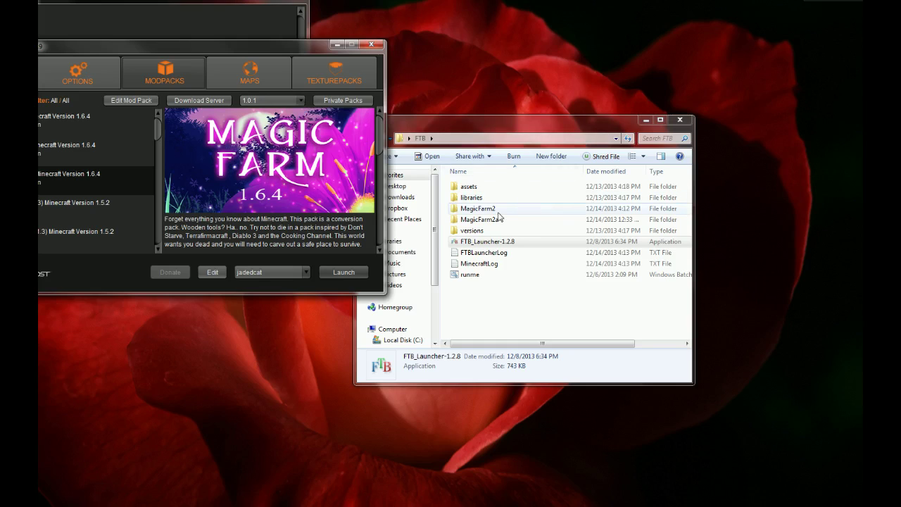
{"action": "left_click", "coordinate": [271, 99]}
{"action": "left_click", "coordinate": [276, 115]}
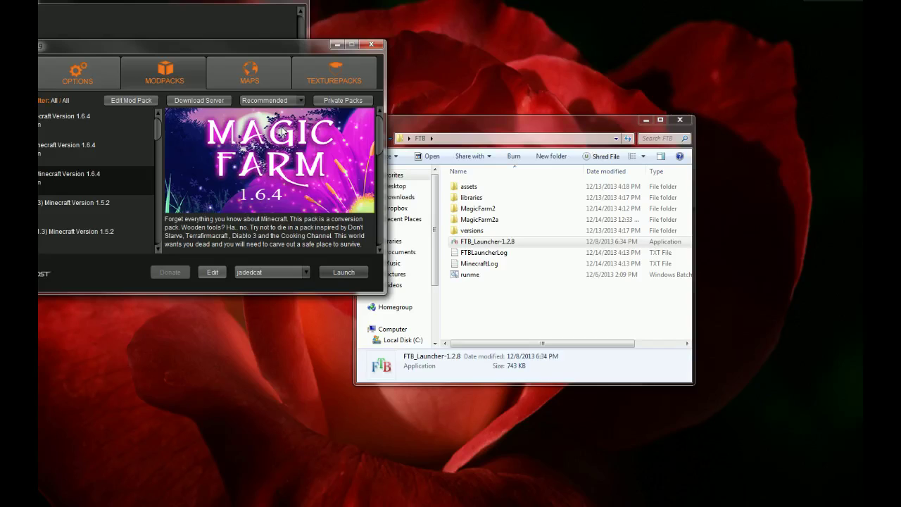
- Open the new MagicFarm2\minecraft\mods\1.6.4 folder to check its mod files for duplicates
{"action": "double_click", "coordinate": [472, 209]}
{"action": "double_click", "coordinate": [469, 186]}
{"action": "double_click", "coordinate": [470, 197]}
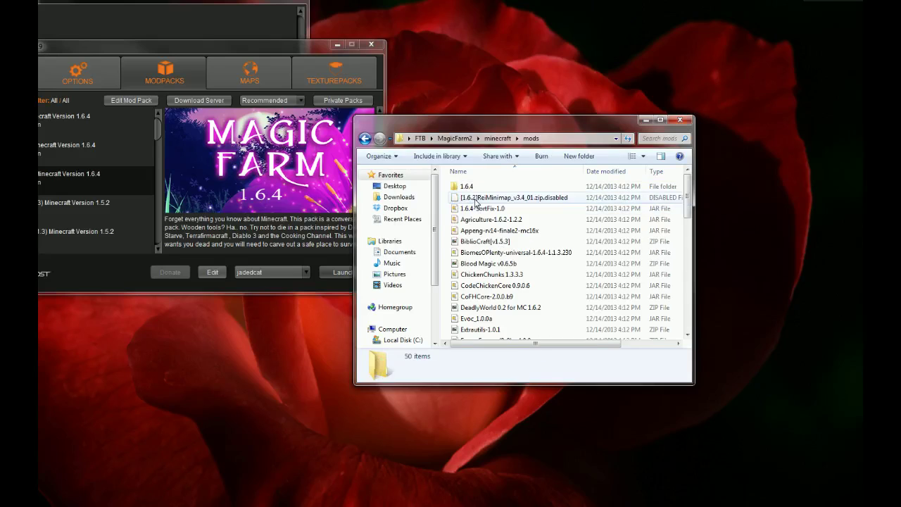
{"action": "double_click", "coordinate": [473, 187]}
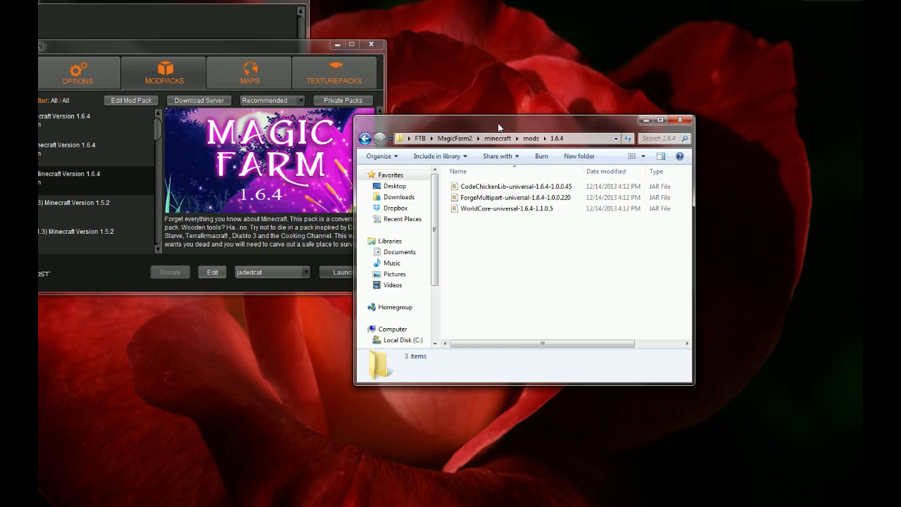
- Close the FTB launcher and the 1.6.4 folder window
{"action": "left_click", "coordinate": [371, 43]}
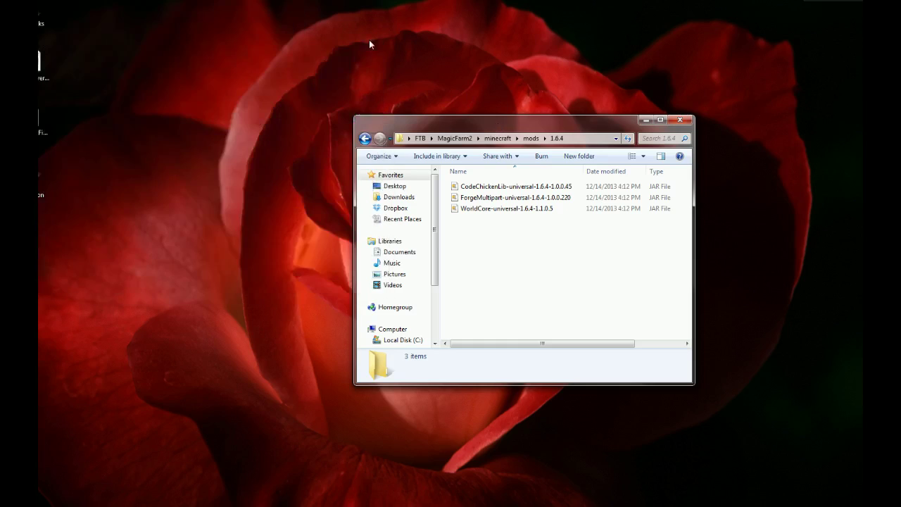
{"action": "left_click", "coordinate": [679, 121]}
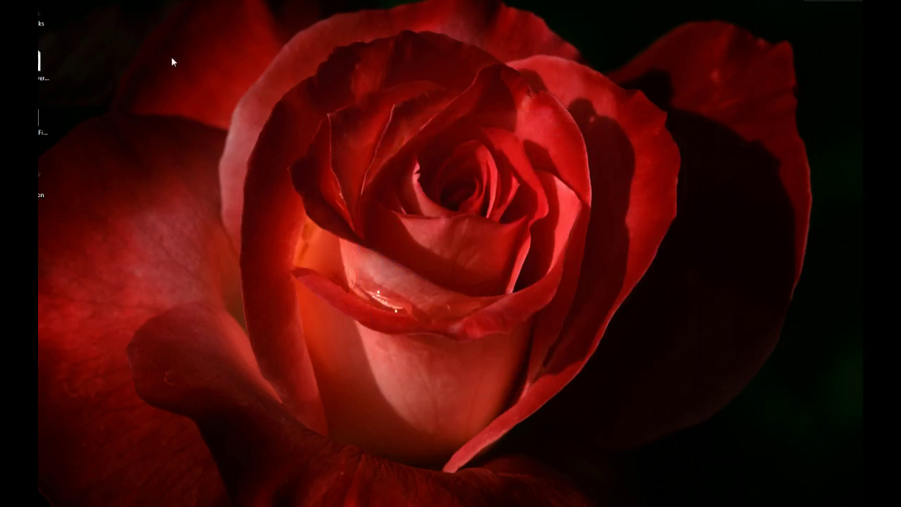